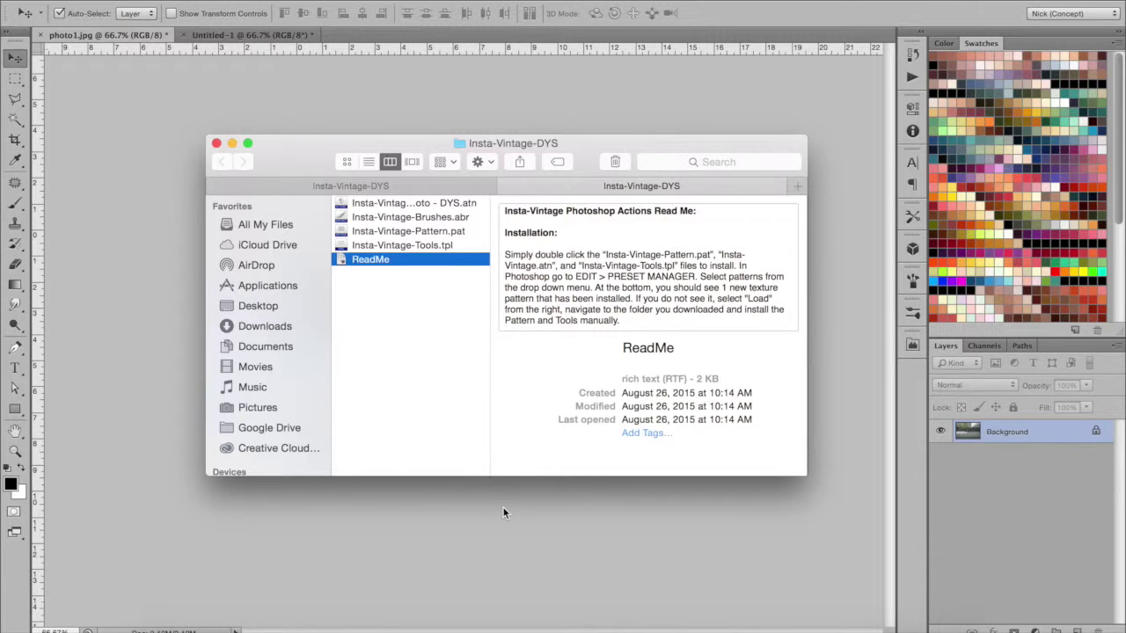
# - Return to photo1.jpg and play the third Instant Vintage Photo action in the Insta-vintage Photo set
pyautogui.click(500, 521)
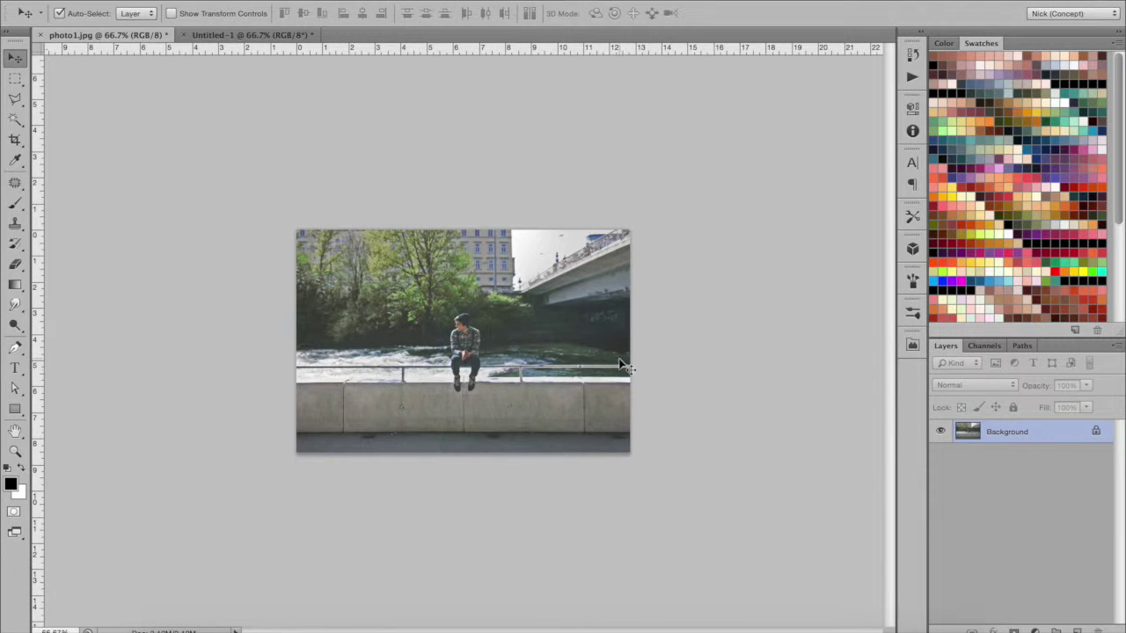
pyautogui.click(911, 79)
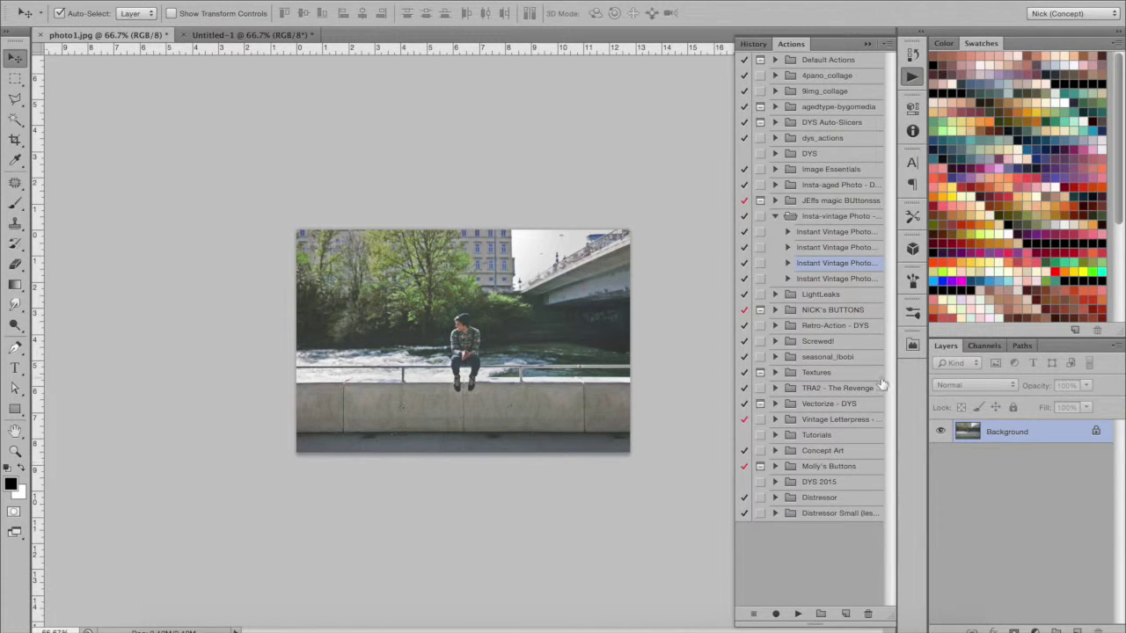
pyautogui.click(798, 613)
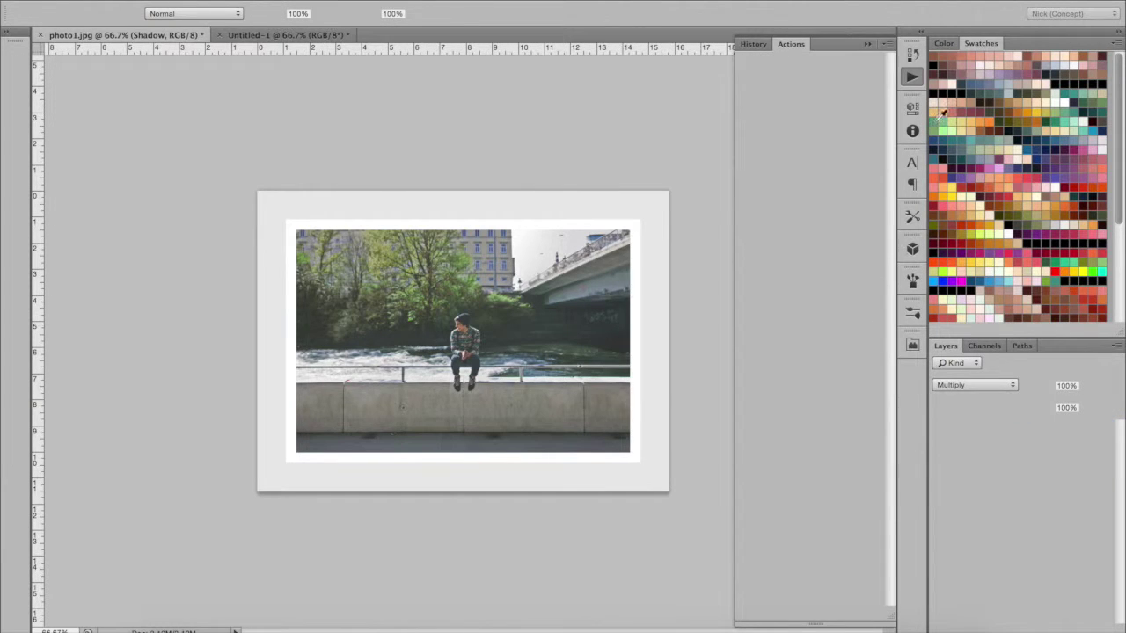
pyautogui.click(911, 79)
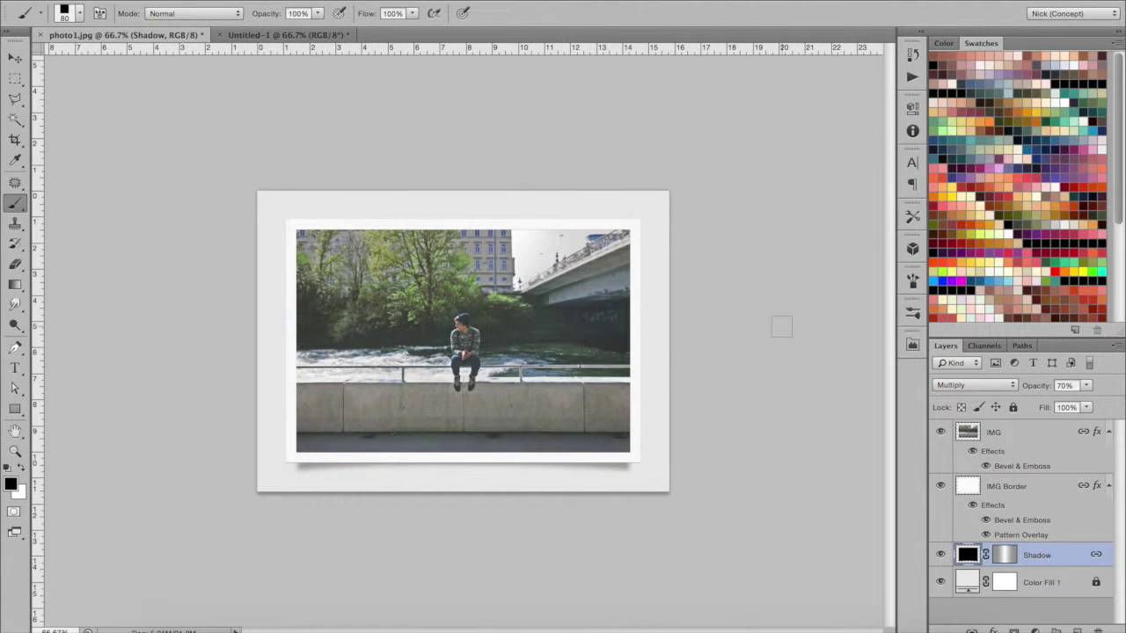
# - Examine the framed photo's textured paper border, edges and bottom corner shadow at 200% magnification
pyautogui.hotkey('ctrl', '1')
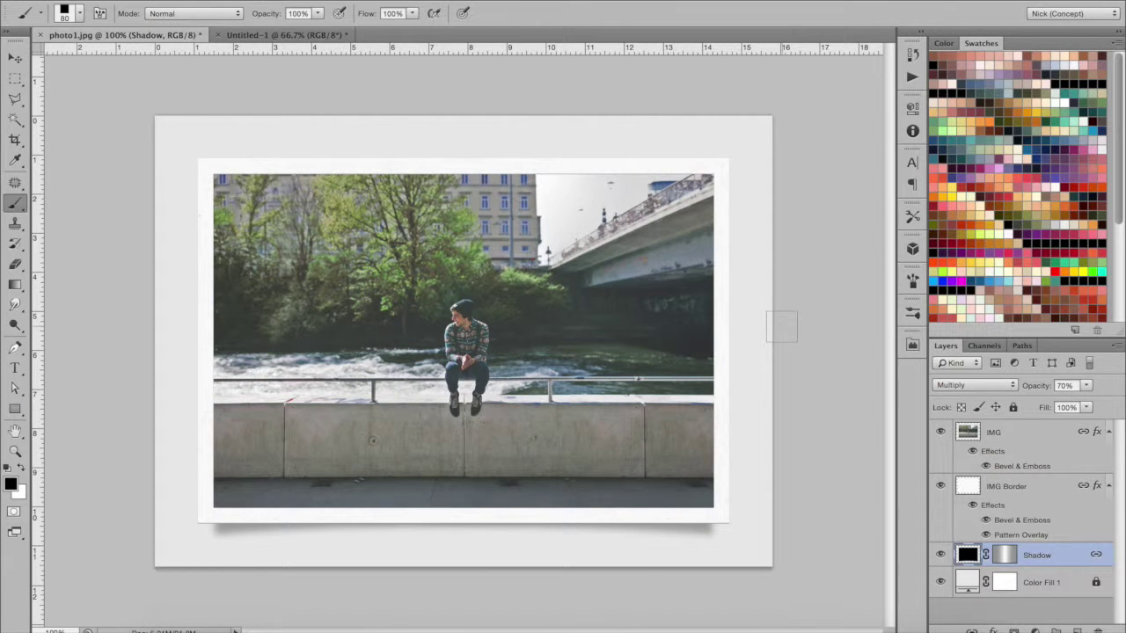
pyautogui.press('v')
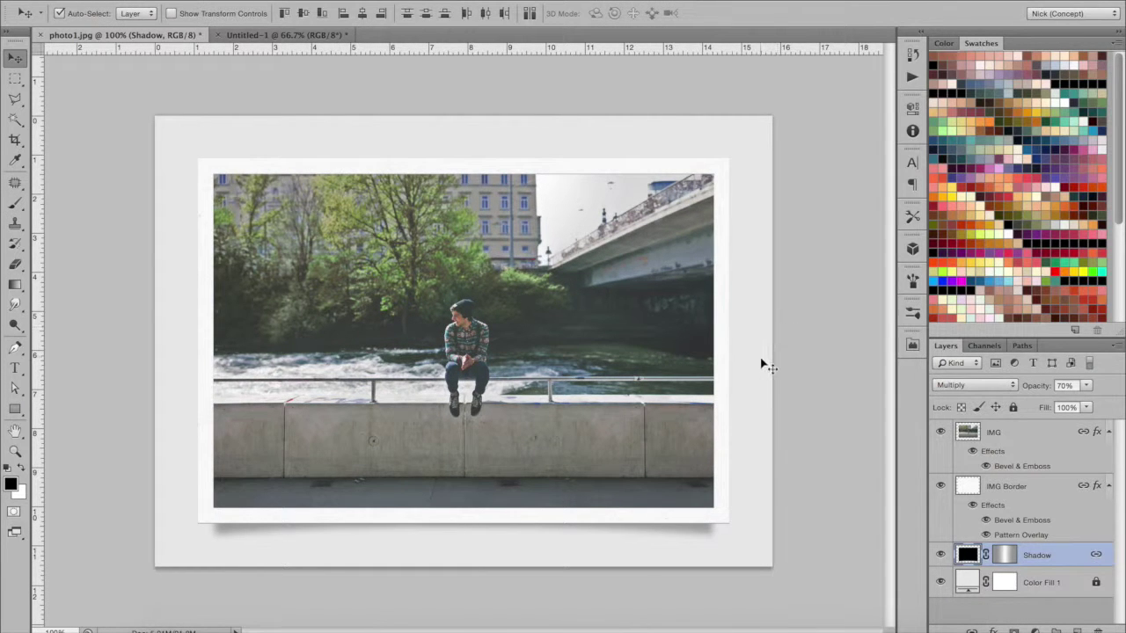
pyautogui.hotkey('ctrl', '+')
pyautogui.hotkey('ctrl', '-')
pyautogui.hotkey('ctrl', '+')
pyautogui.scroll(-5, 699, 400)
pyautogui.hscroll(3, 699, 400)
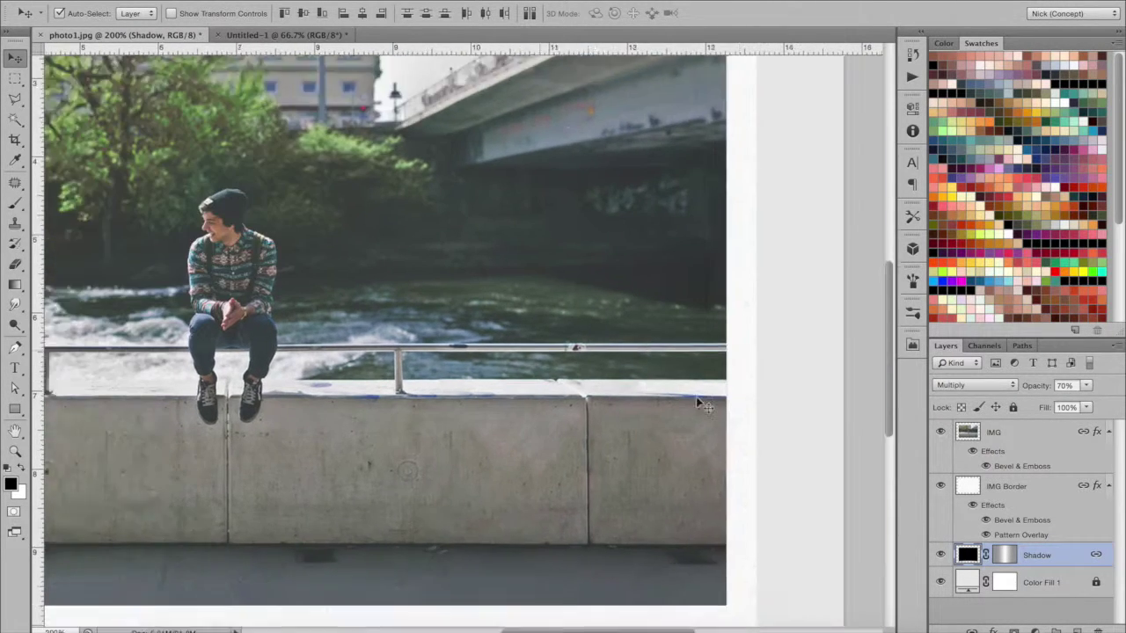
pyautogui.hscroll(-8, 699, 402)
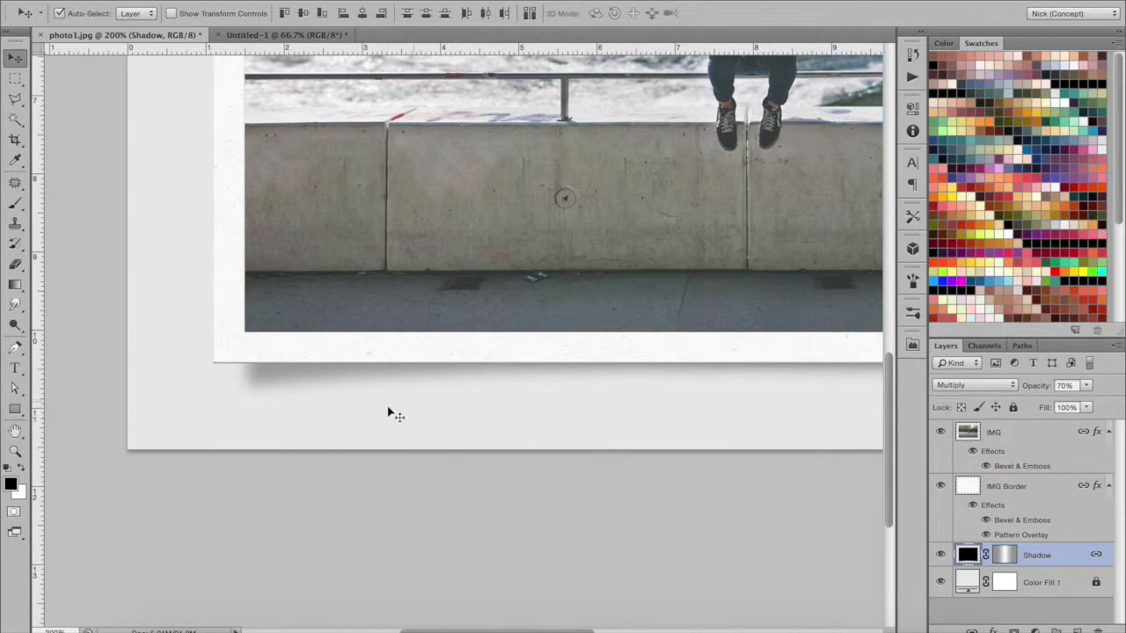
pyautogui.scroll(1, 294, 410)
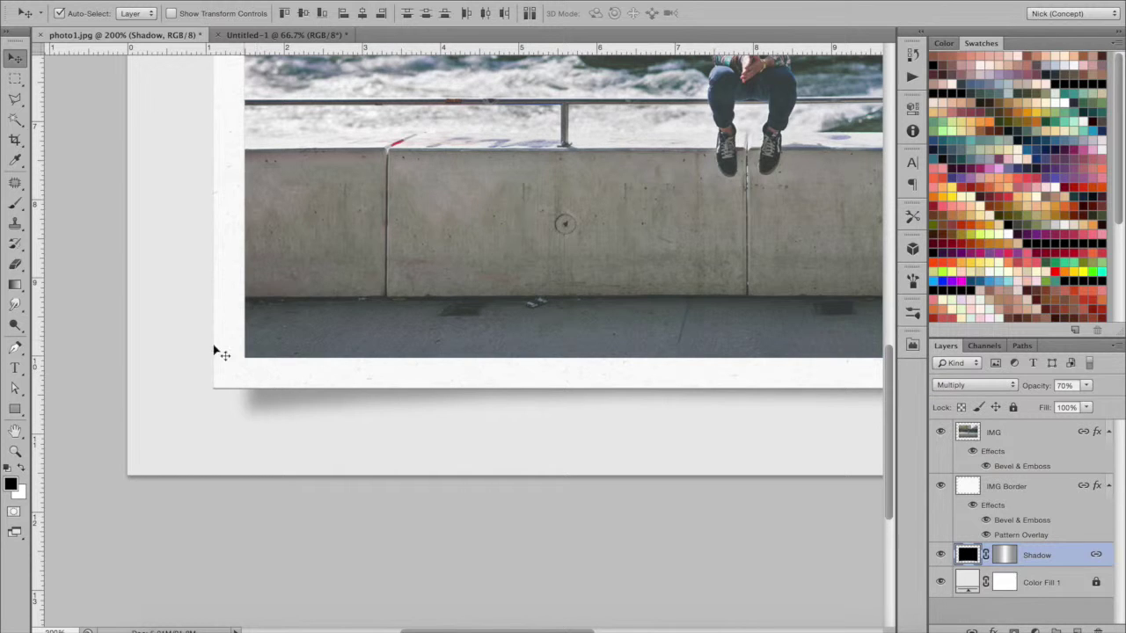
pyautogui.scroll(10, 207, 360)
pyautogui.scroll(-5, 206, 352)
pyautogui.hscroll(8, 206, 352)
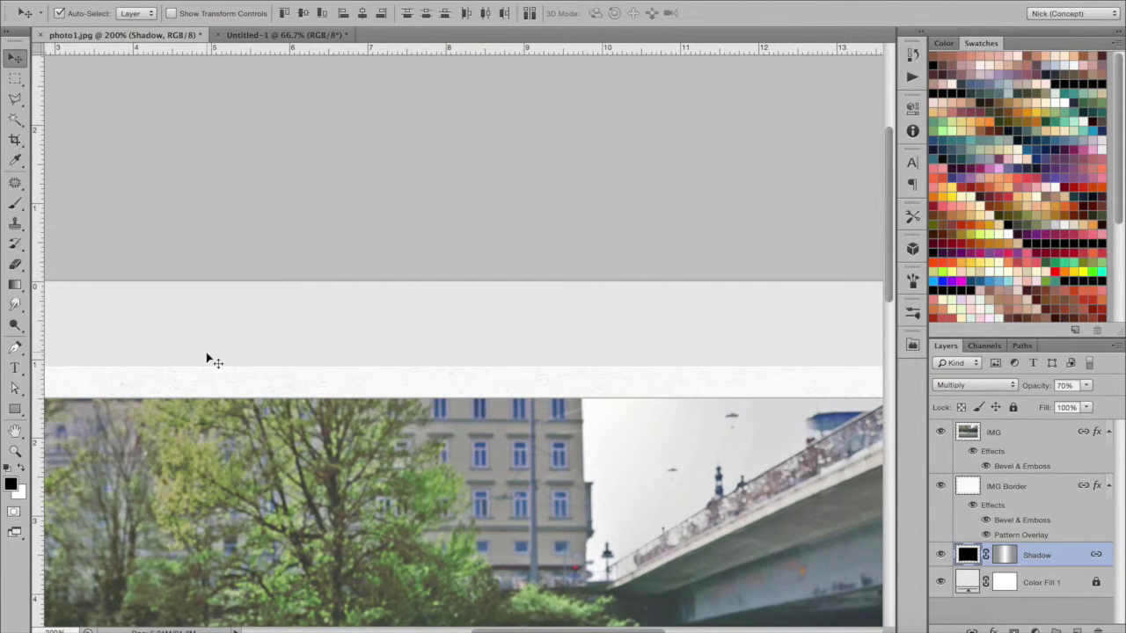
pyautogui.hotkey('ctrl', '-')
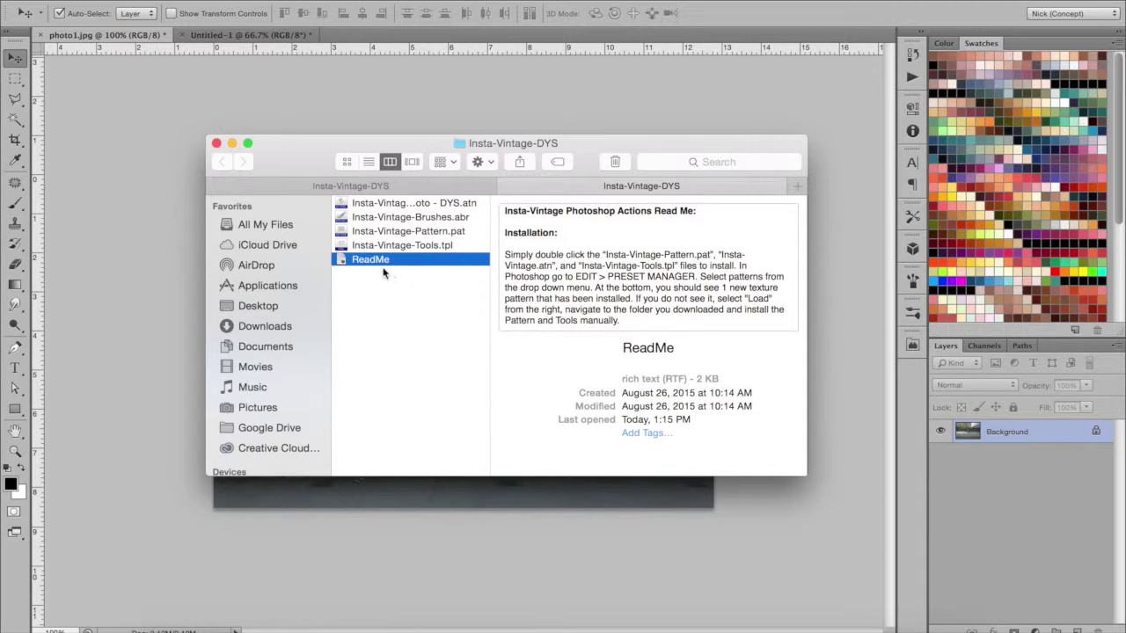
# - Read the ReadMe's installation instructions and preview the action, brushes, pattern and tools files in the Insta-Vintage-DYS folder
pyautogui.doubleClick(376, 260)
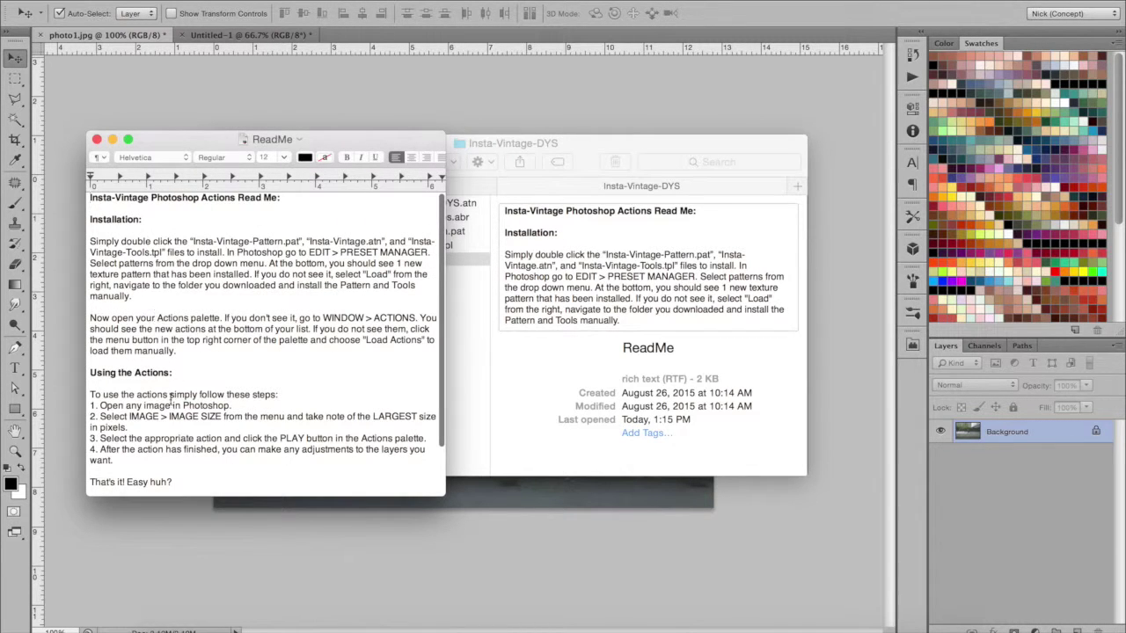
pyautogui.click(97, 139)
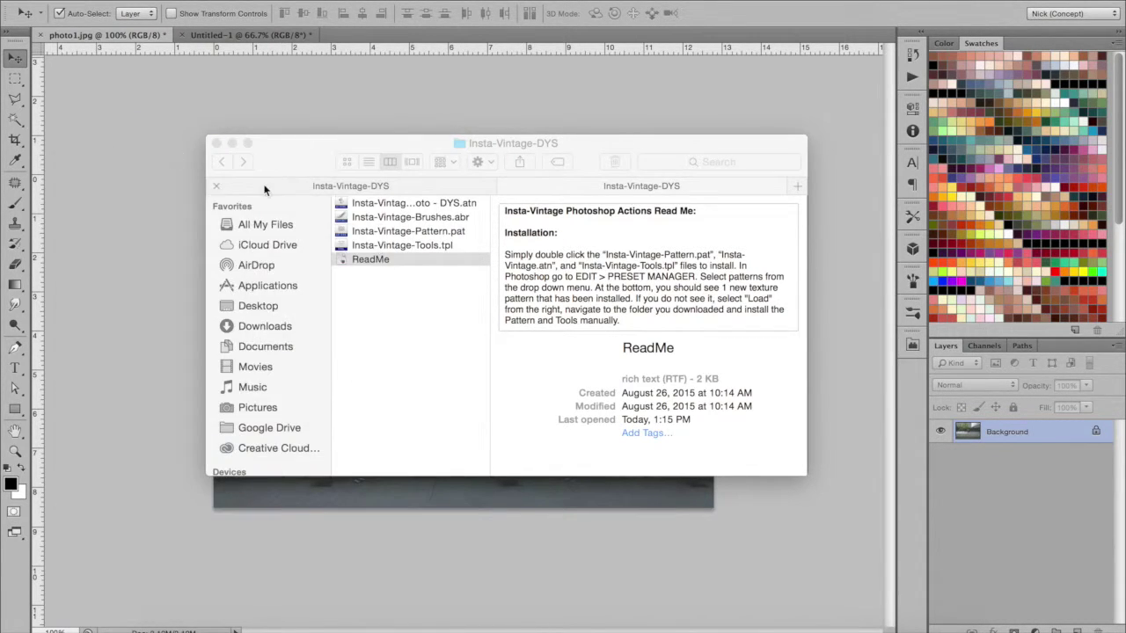
pyautogui.click(477, 203)
pyautogui.click(476, 203)
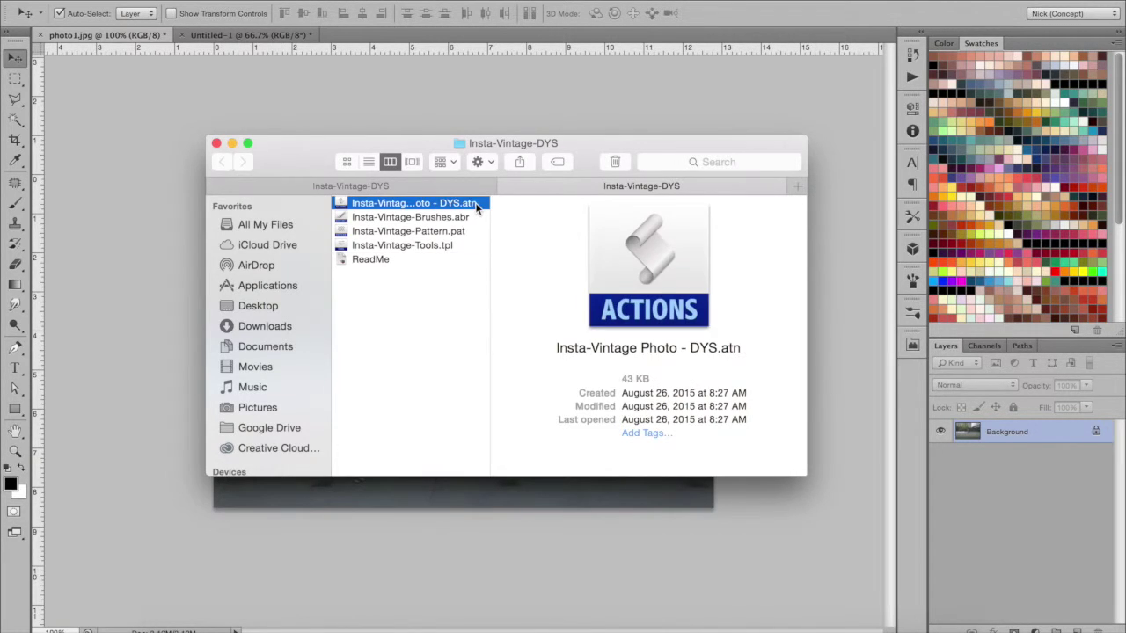
pyautogui.click(458, 218)
pyautogui.click(454, 232)
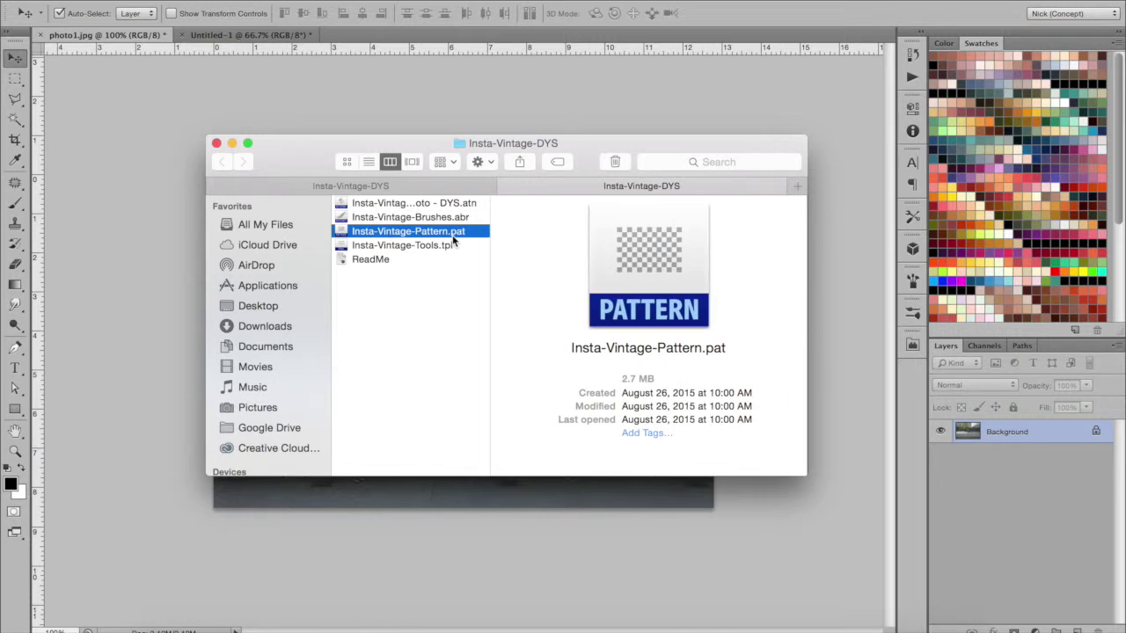
pyautogui.click(441, 245)
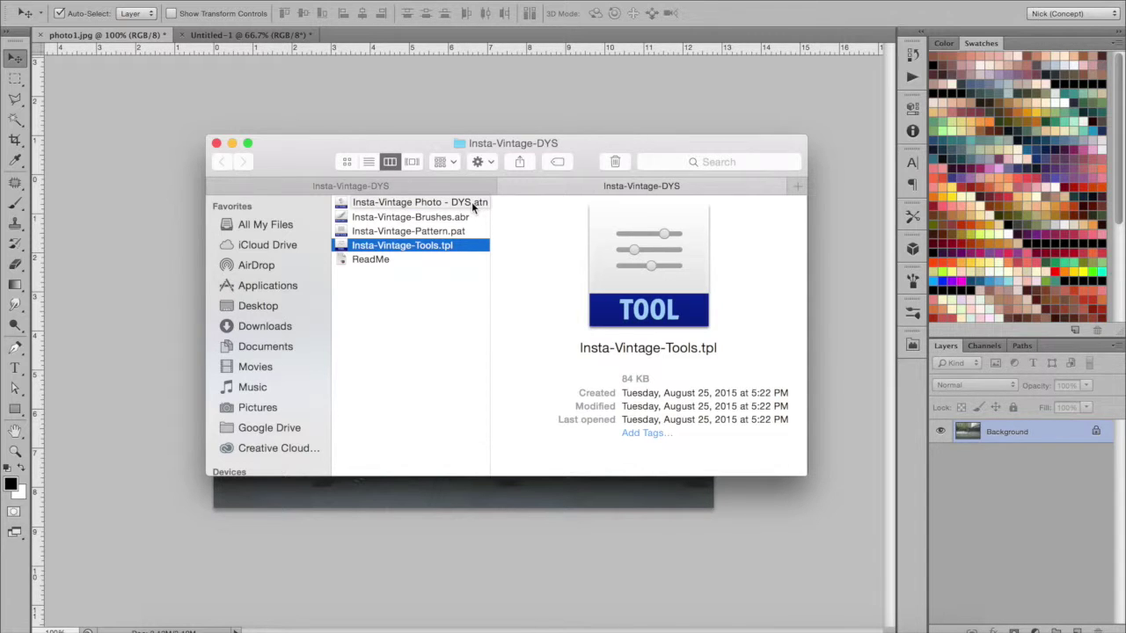
pyautogui.click(472, 201)
pyautogui.click(467, 217)
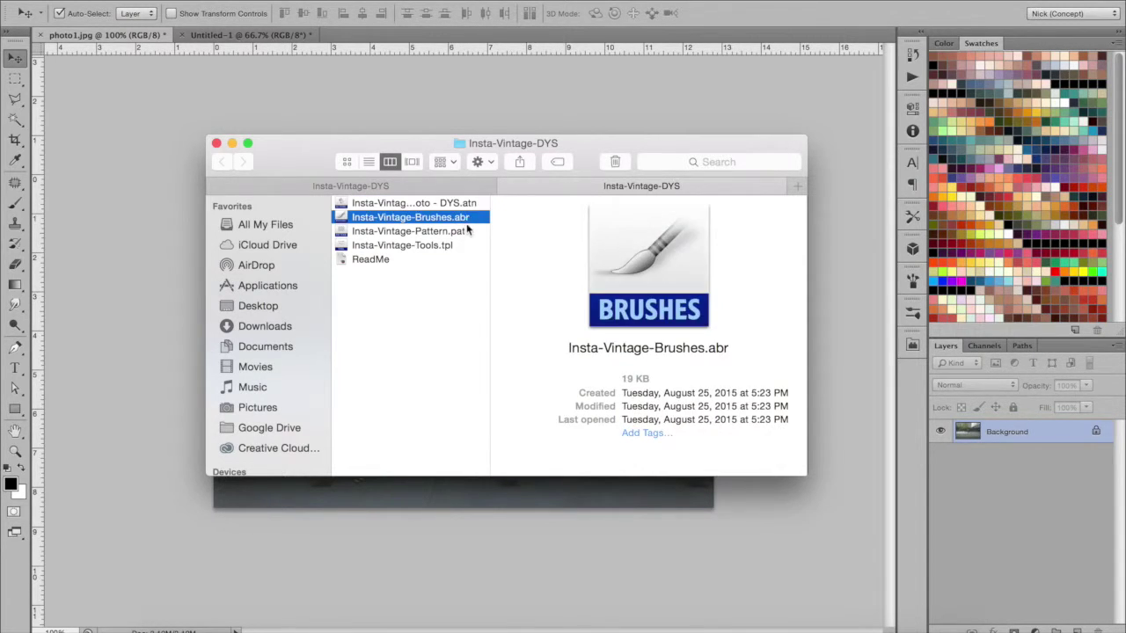
pyautogui.click(467, 233)
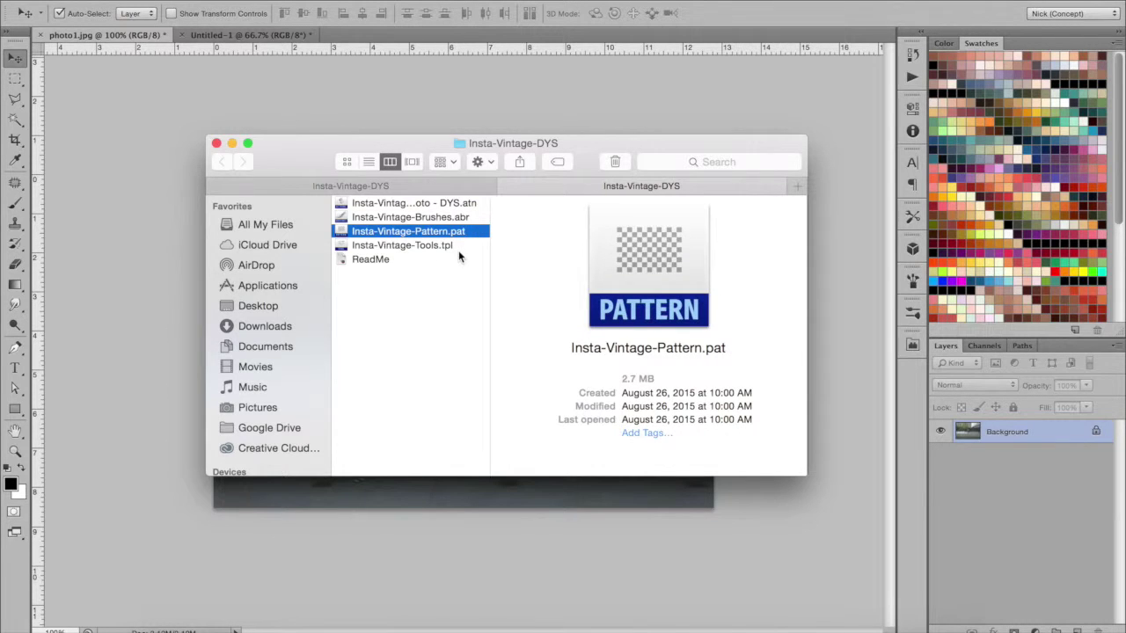
# - Return to Photoshop, open the Preset Manager and look through the end of the Brushes presets
pyautogui.click(152, 163)
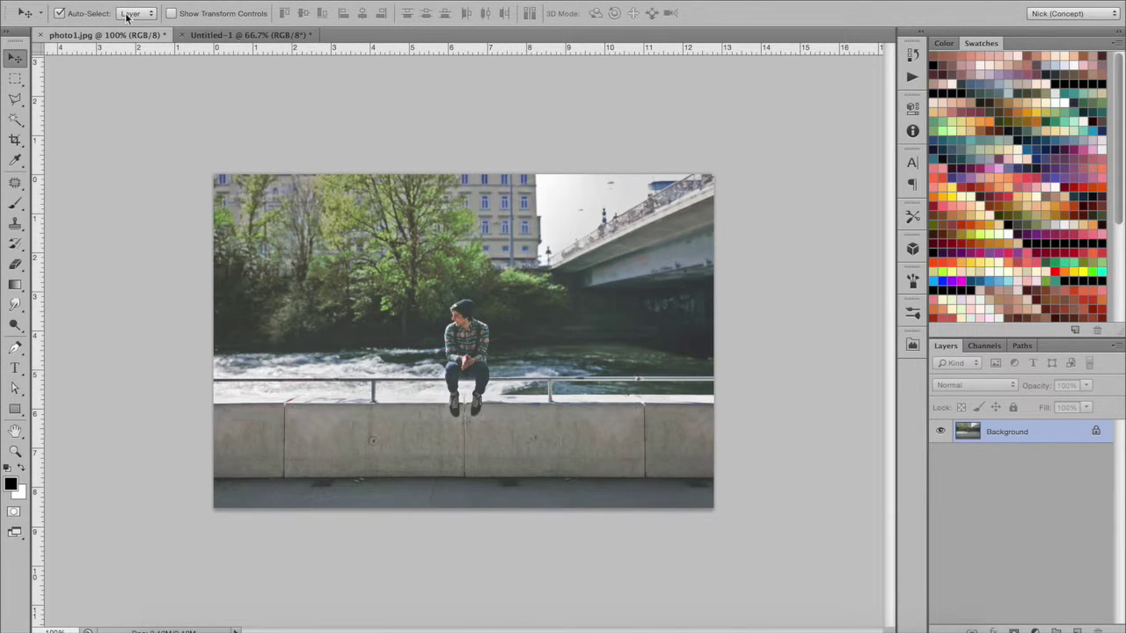
pyautogui.click(158, 0)
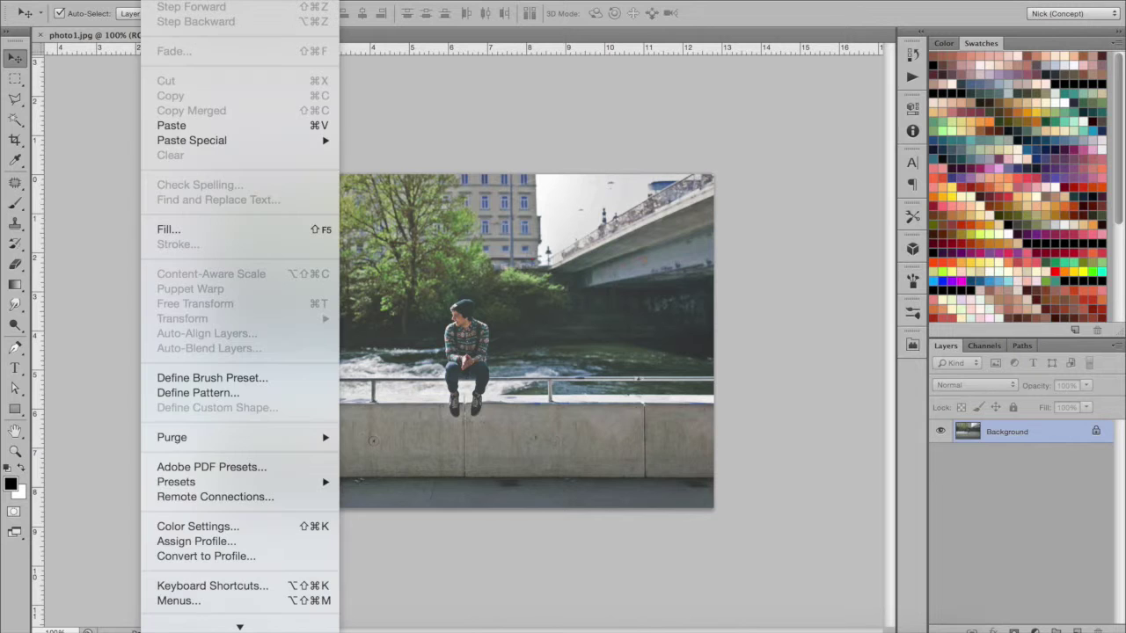
pyautogui.moveTo(193, 482)
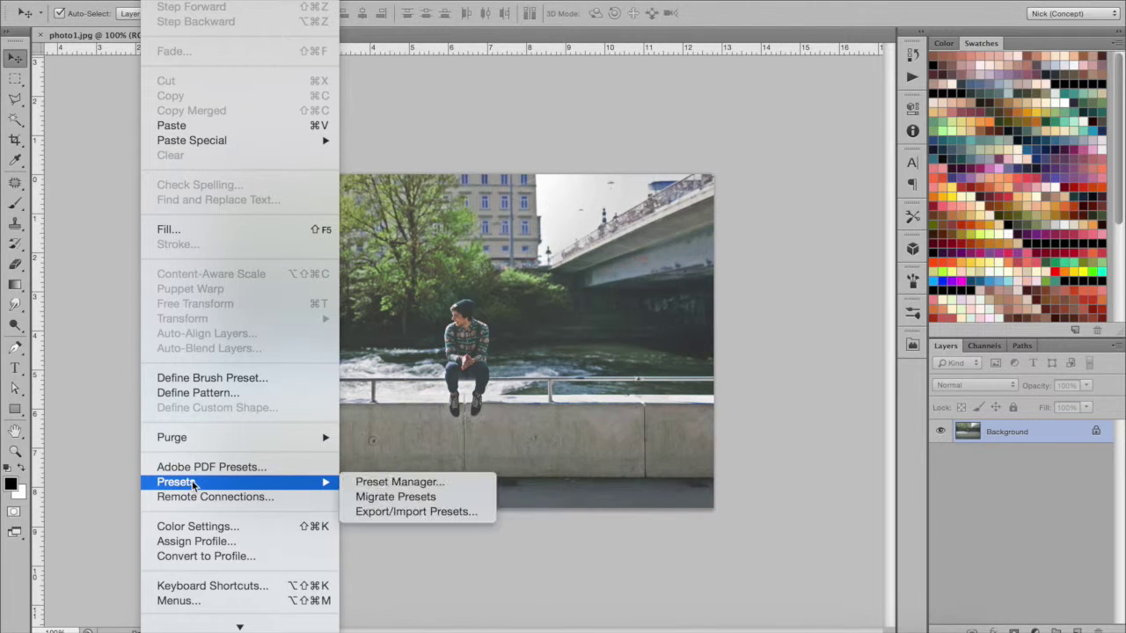
pyautogui.click(398, 483)
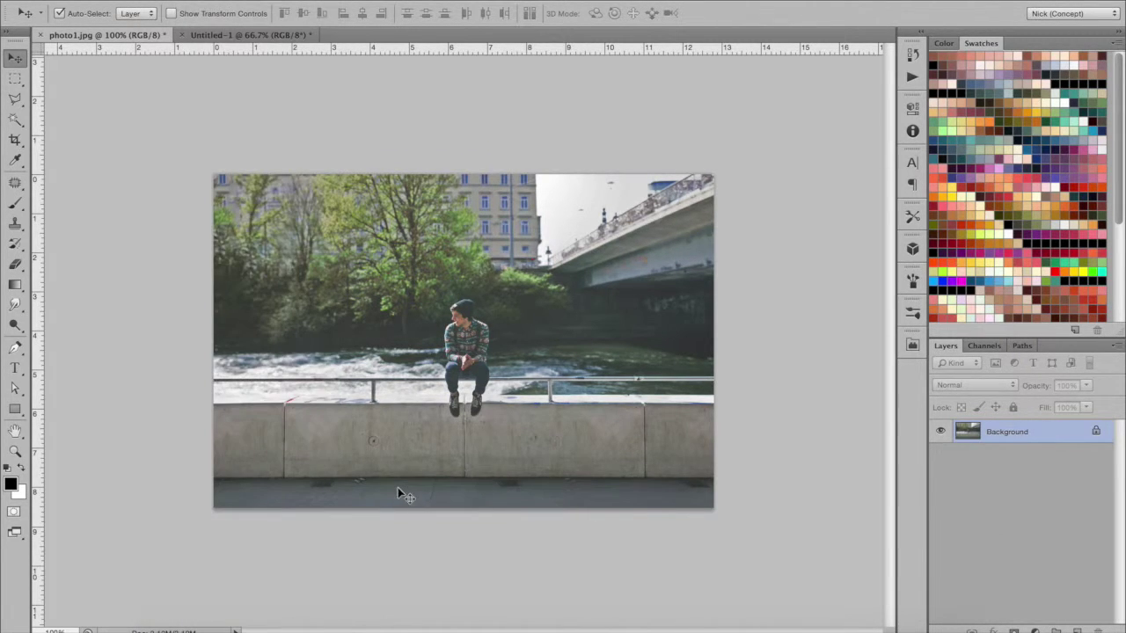
pyautogui.moveTo(774, 190); pyautogui.dragTo(661, 185)
pyautogui.scroll(-10, 708, 352)
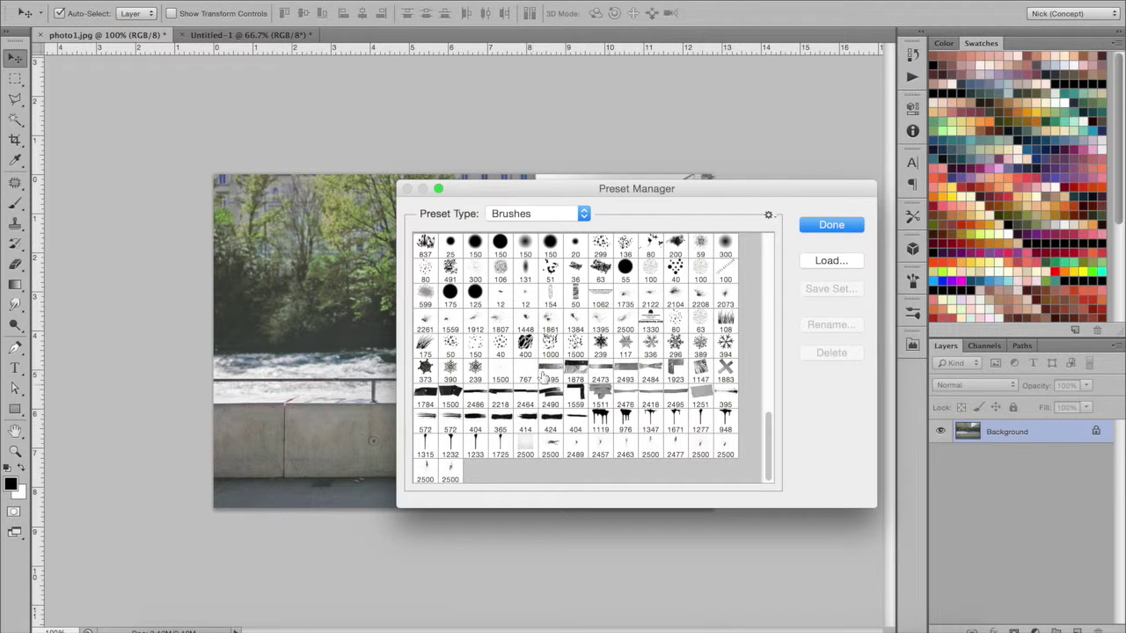
# - Look through the Tools and Patterns presets and close the Preset Manager
pyautogui.click(565, 211)
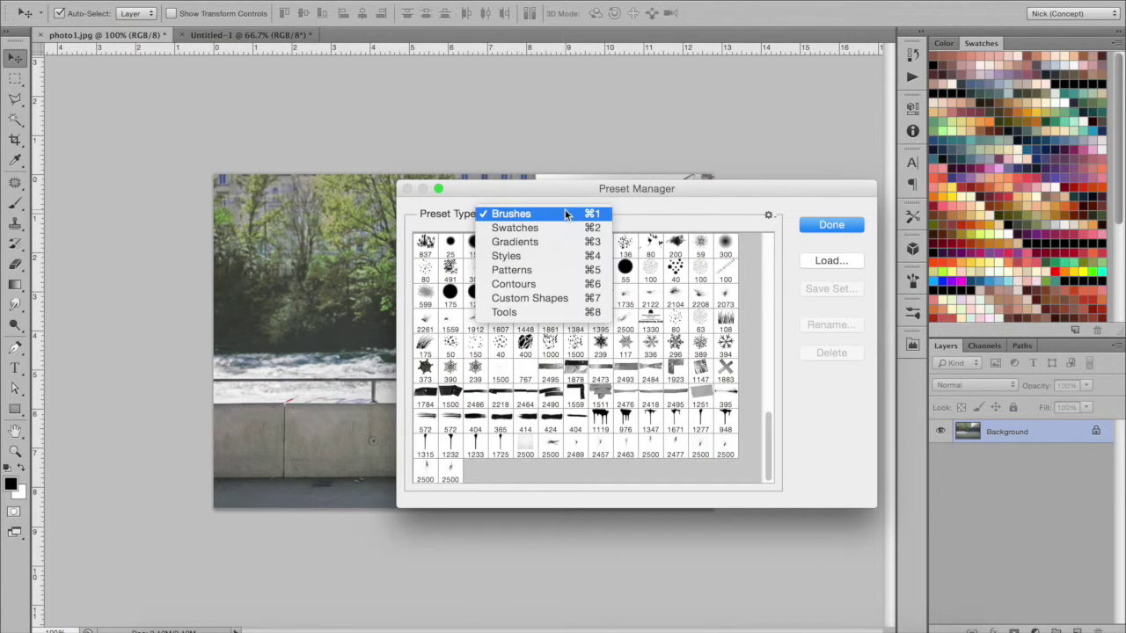
pyautogui.click(528, 313)
pyautogui.scroll(-5, 598, 408)
pyautogui.scroll(-10, 598, 409)
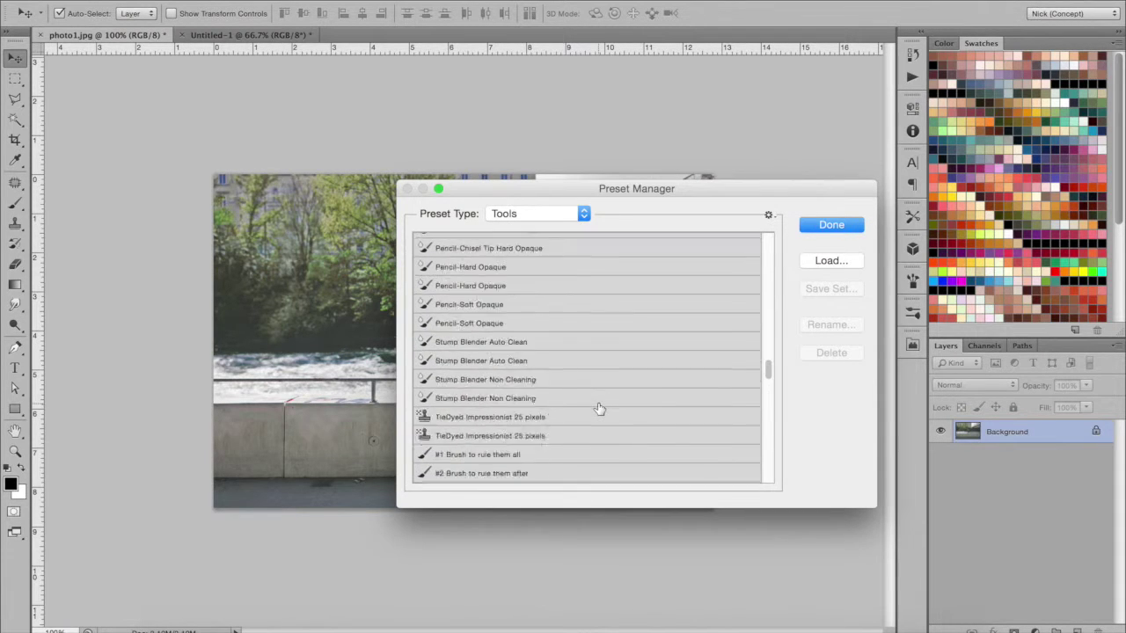
pyautogui.click(557, 215)
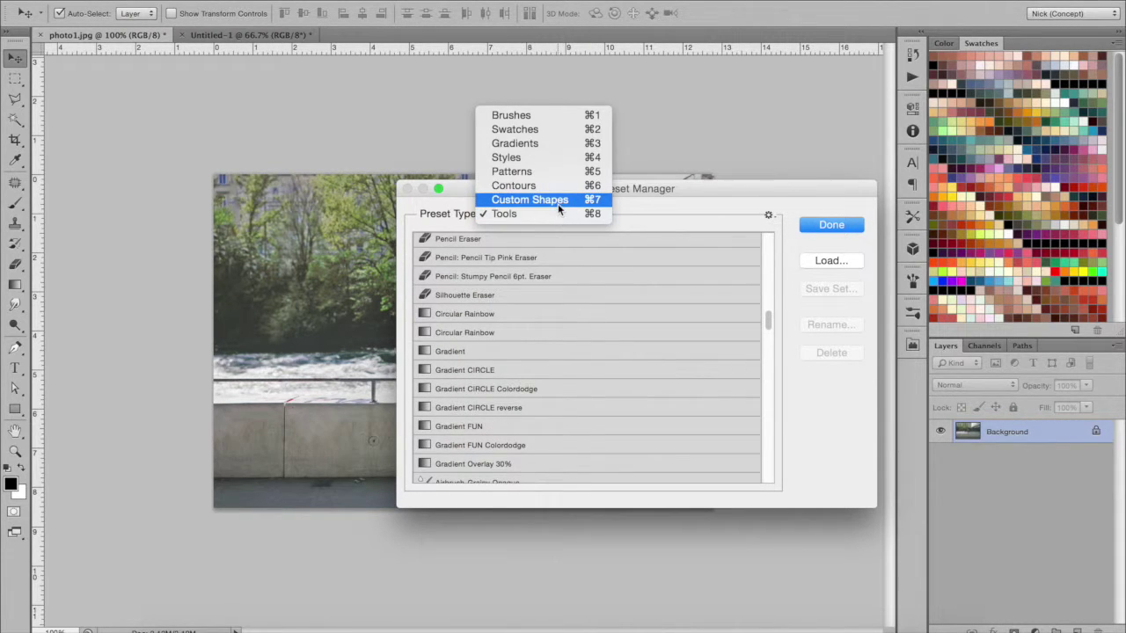
pyautogui.click(545, 173)
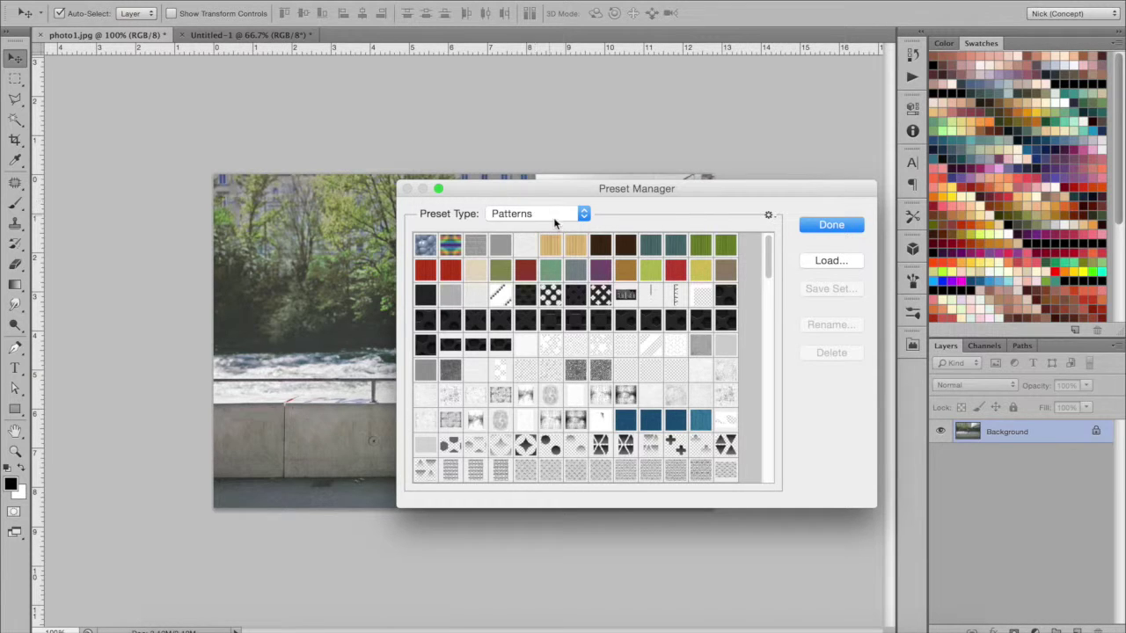
pyautogui.click(831, 225)
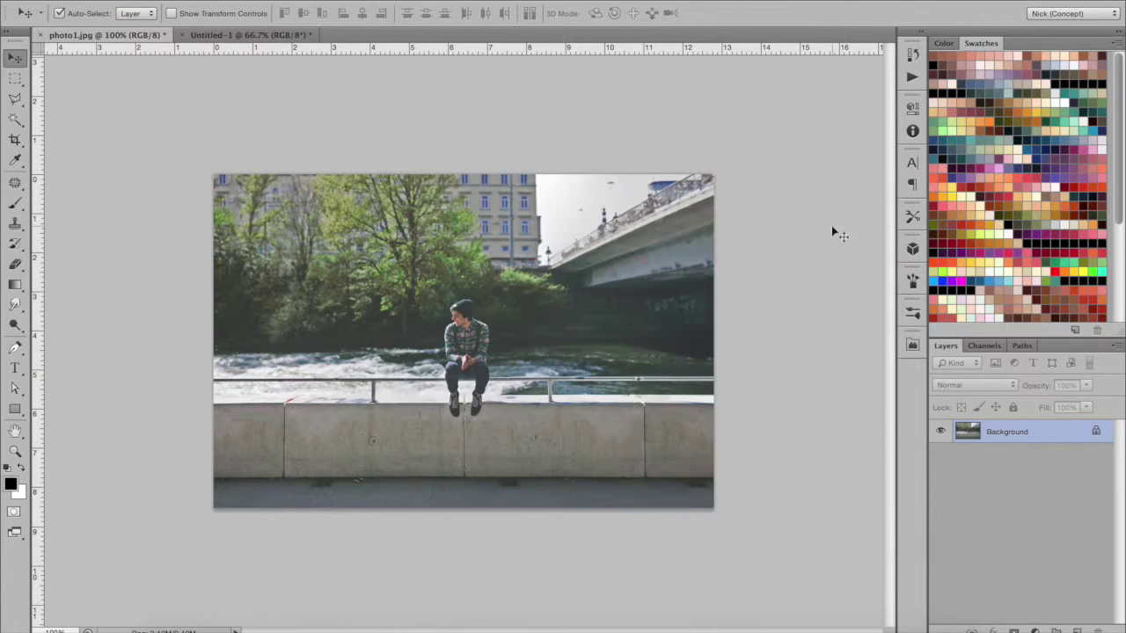
# - Show the Actions panel and view its commands for loading an action set
pyautogui.click(911, 79)
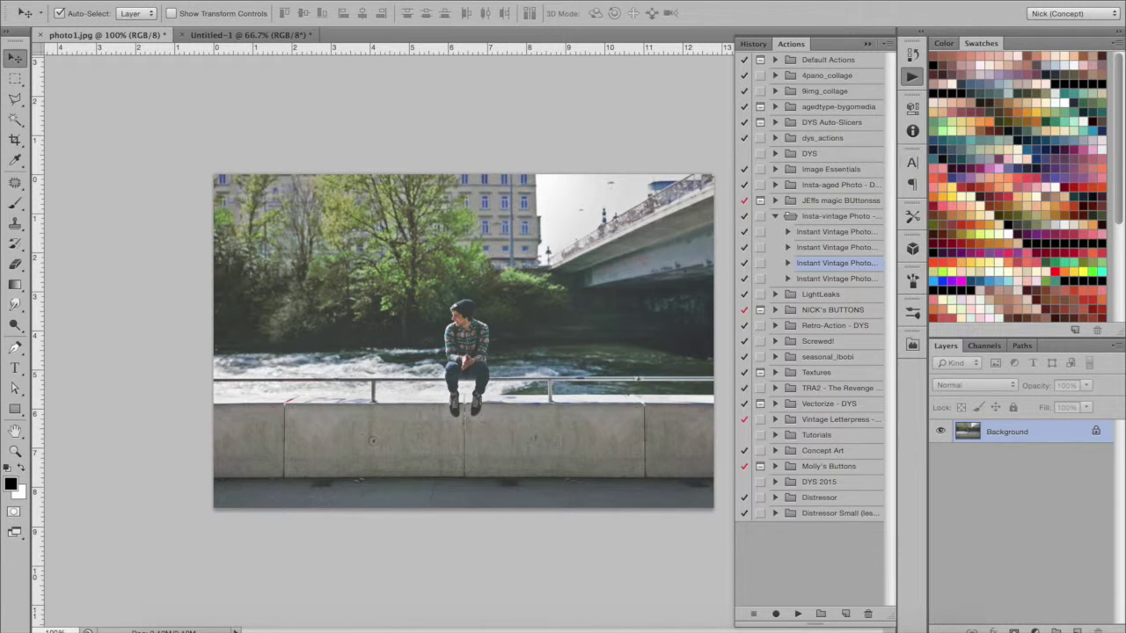
pyautogui.click(479, 1)
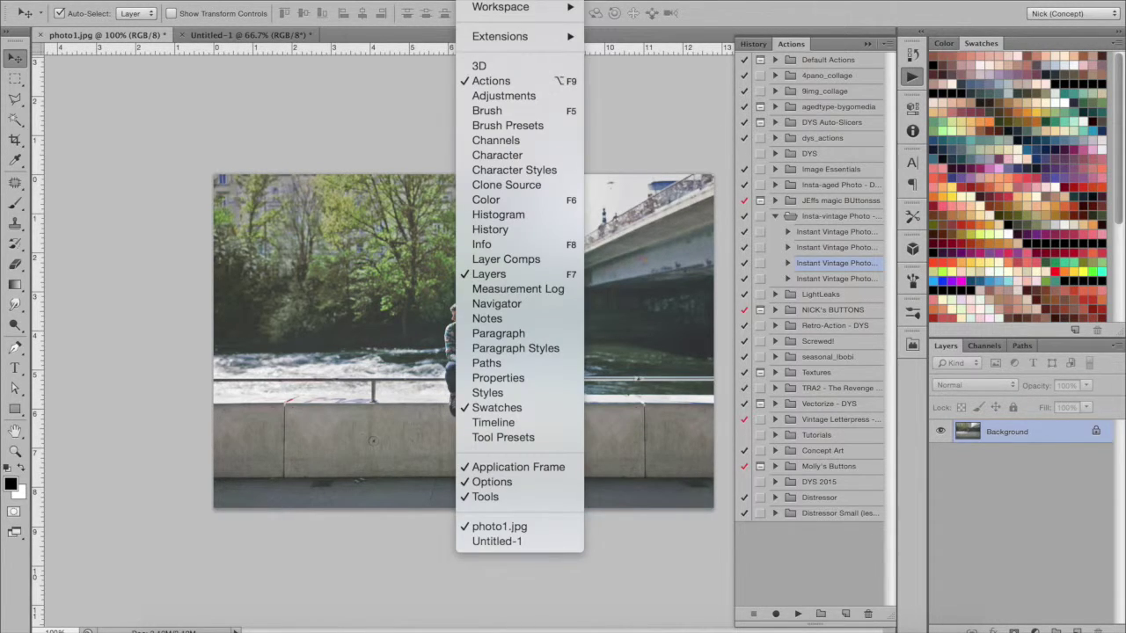
pyautogui.click(488, 81)
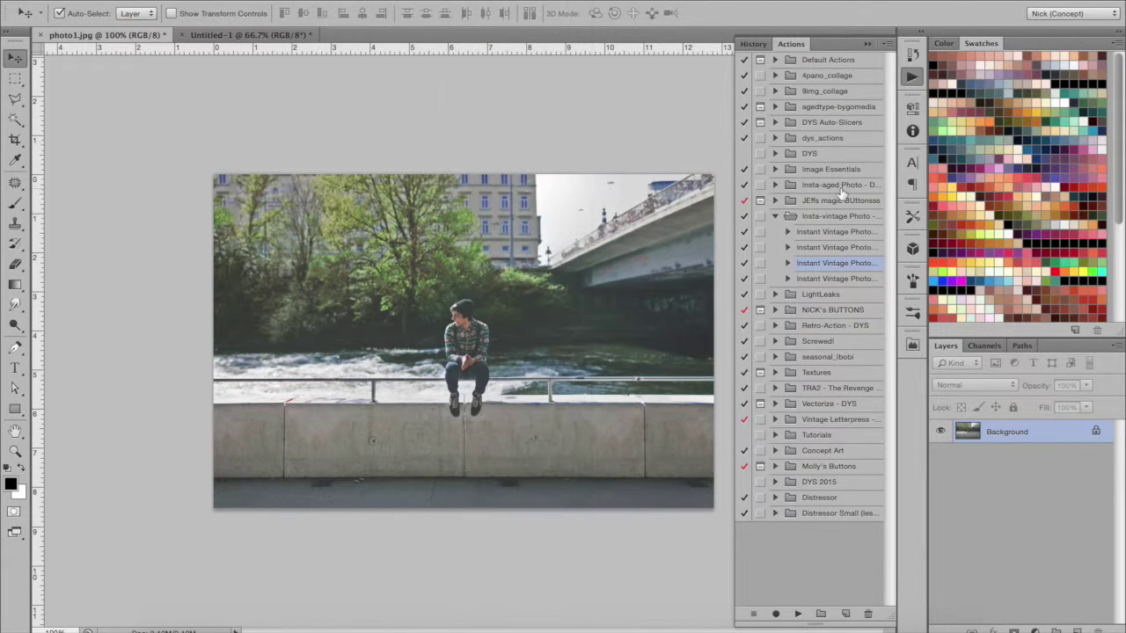
pyautogui.click(889, 45)
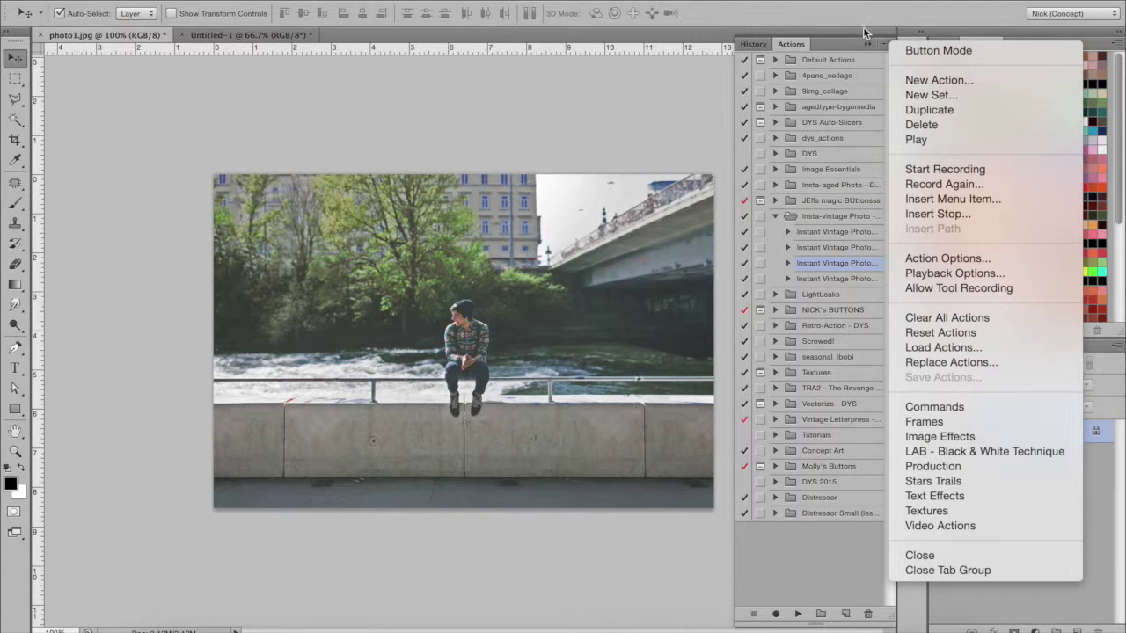
pyautogui.click(827, 44)
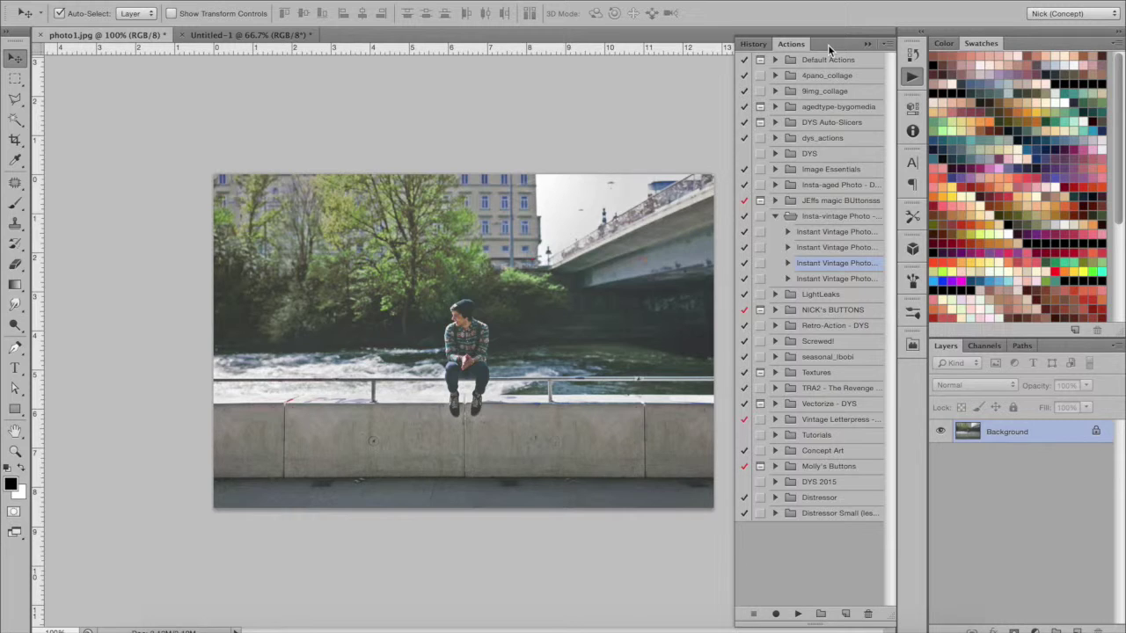
# - Check the size variants of the Instant Vintage Photo actions in the Insta-vintage Photo set and collapse the Actions panel
pyautogui.click(816, 220)
pyautogui.click(831, 233)
pyautogui.click(825, 249)
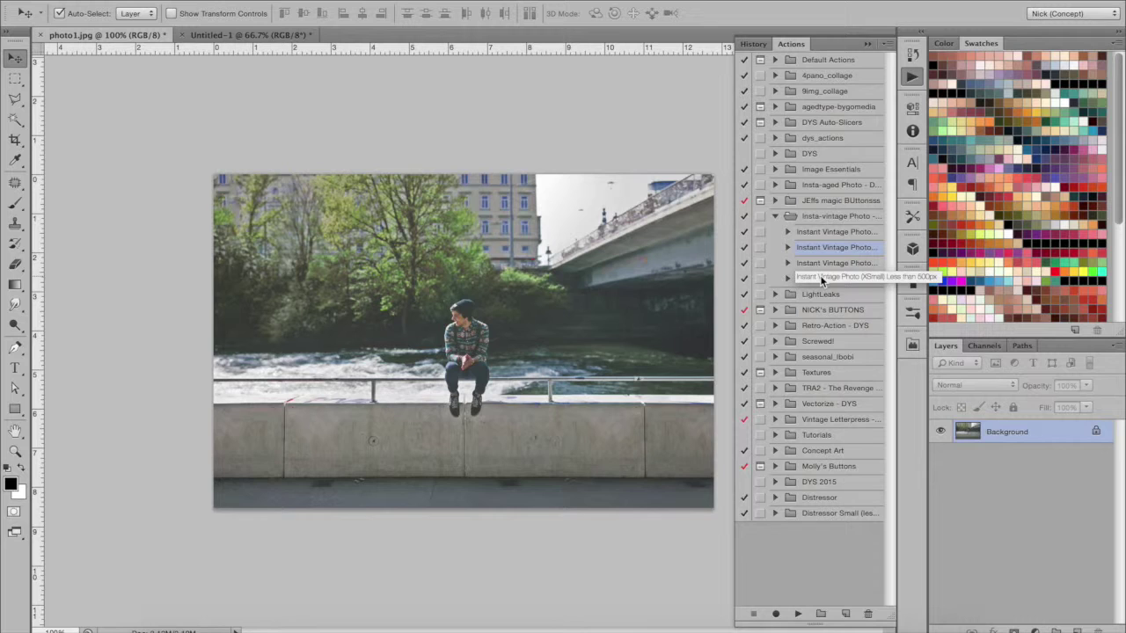
pyautogui.click(912, 76)
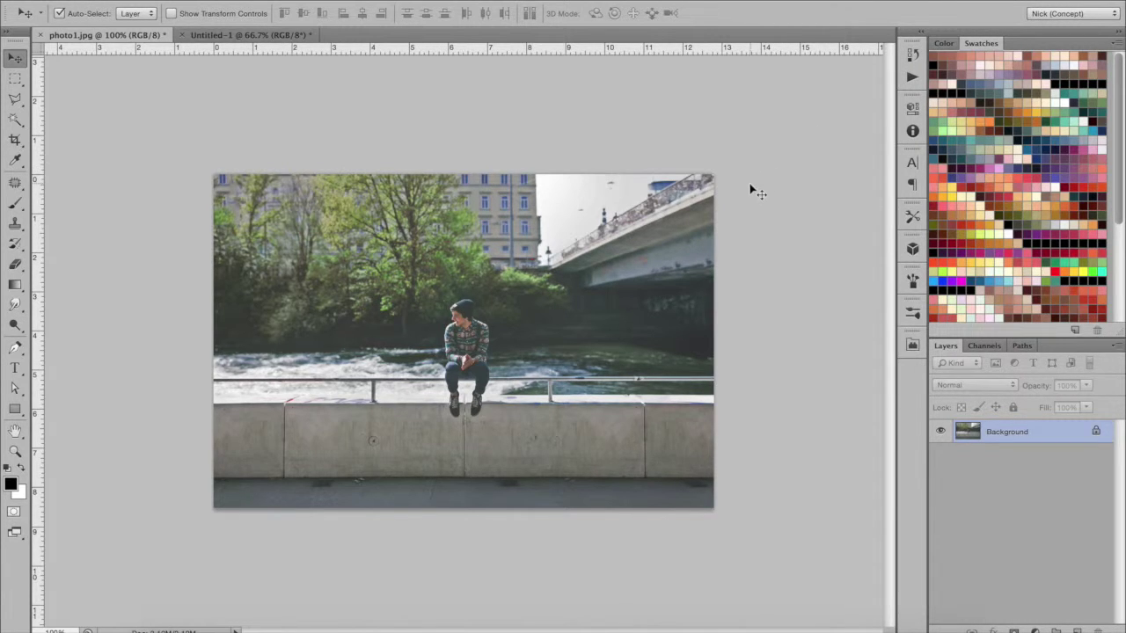
# - Check the pixel dimensions of photo1.jpg in the Image Size settings and close them without changes
pyautogui.click(250, 4)
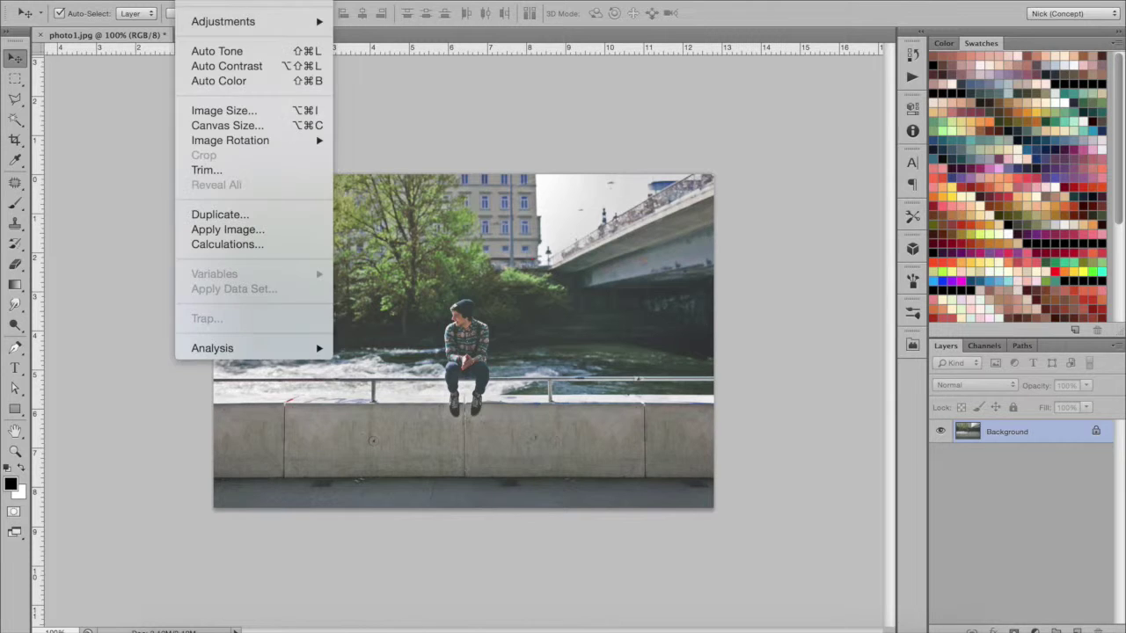
pyautogui.click(226, 111)
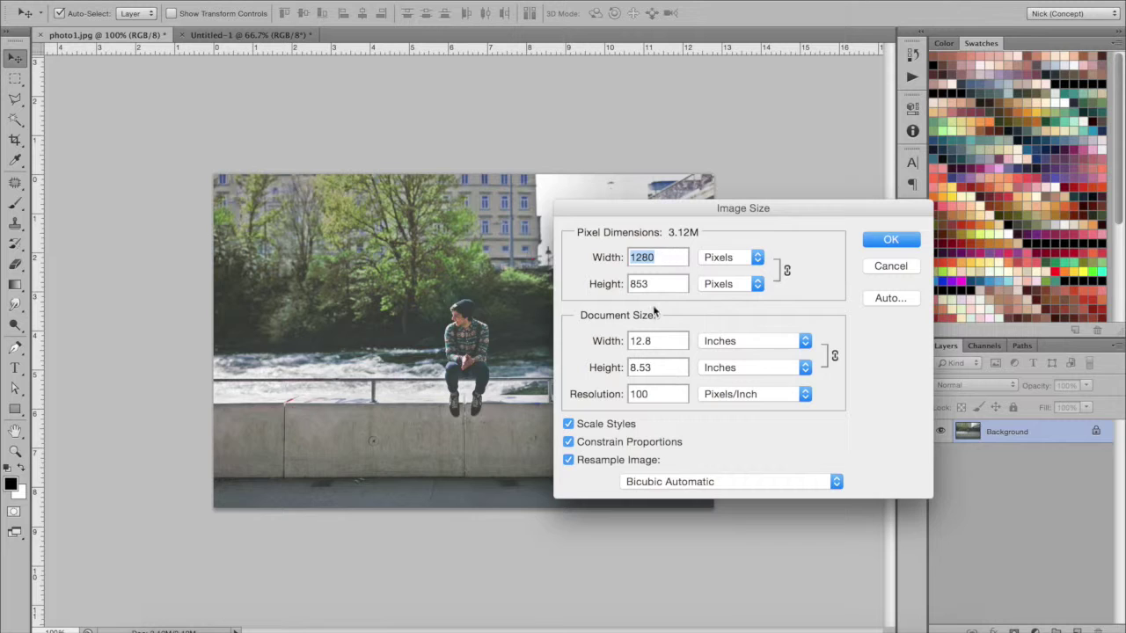
pyautogui.click(904, 267)
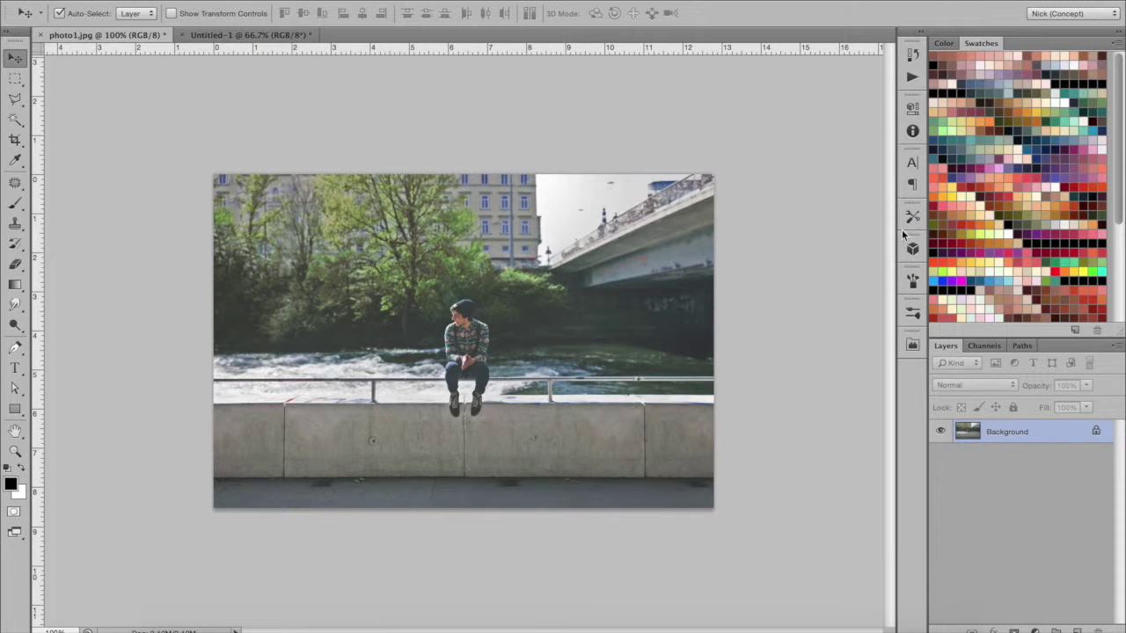
# - Swap the foreground and background colours and unlock the Background as a regular layer named Layer 0
pyautogui.click(912, 76)
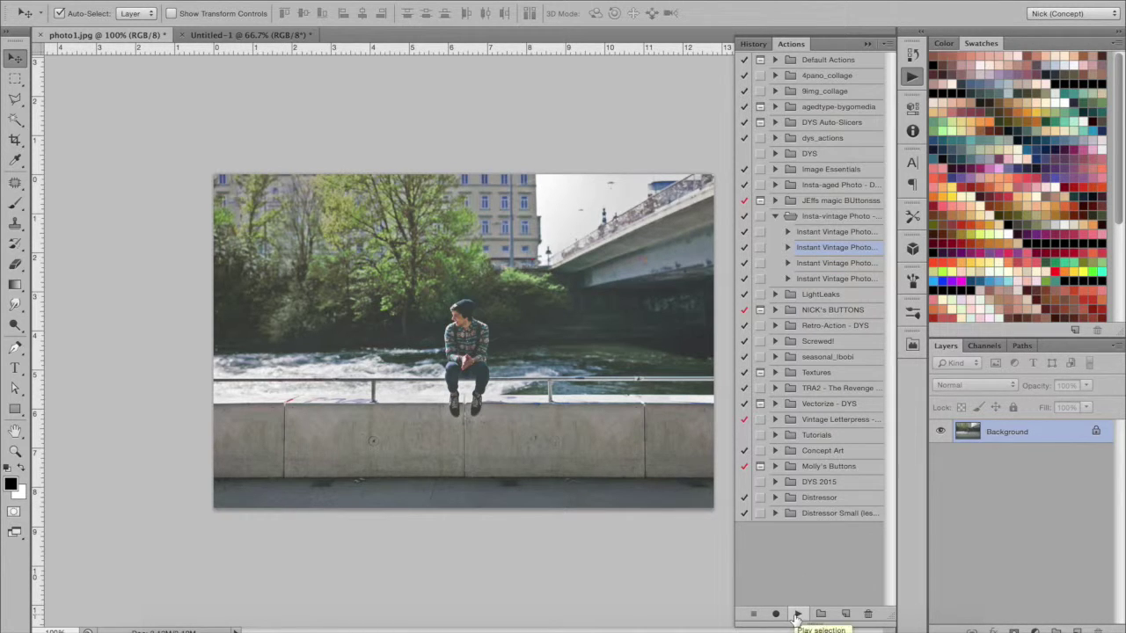
pyautogui.press('x')
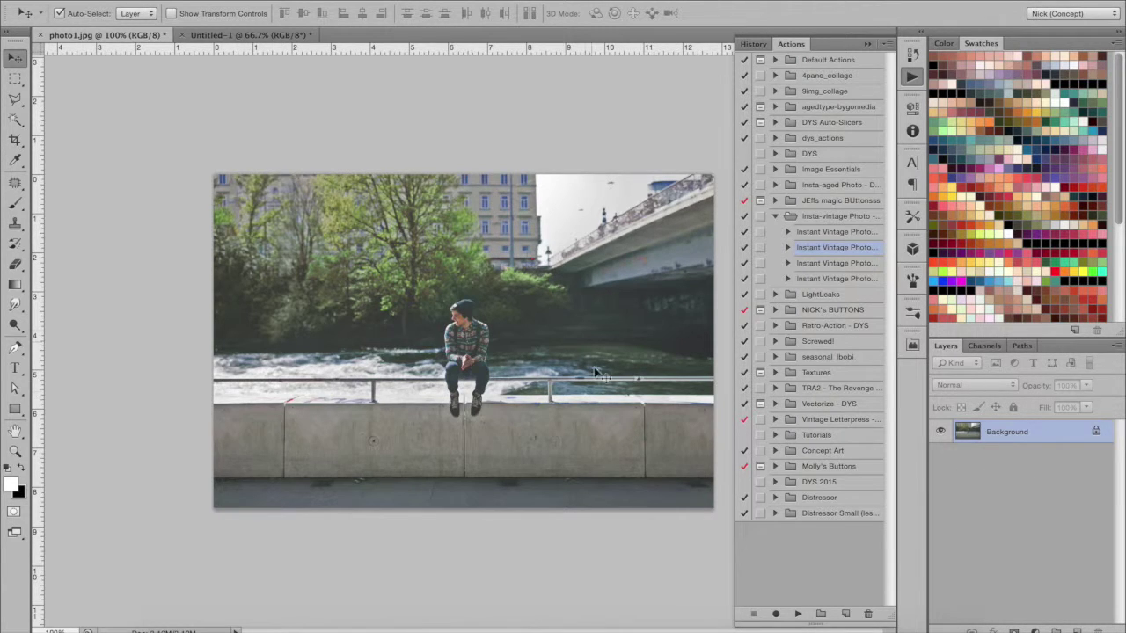
pyautogui.doubleClick(1052, 440)
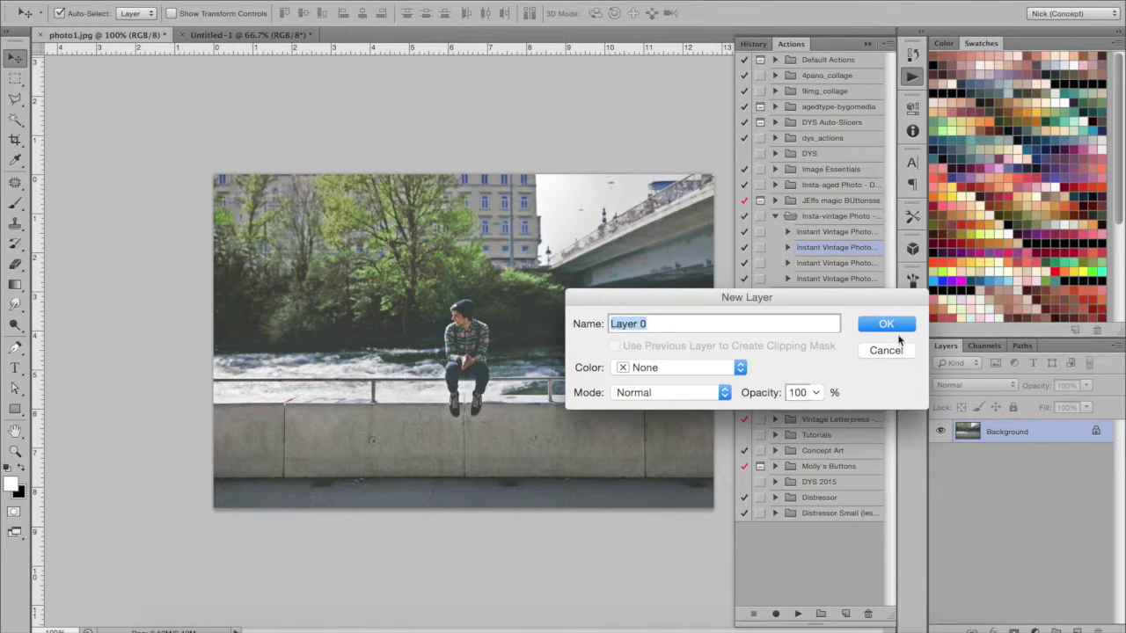
pyautogui.press('Return')
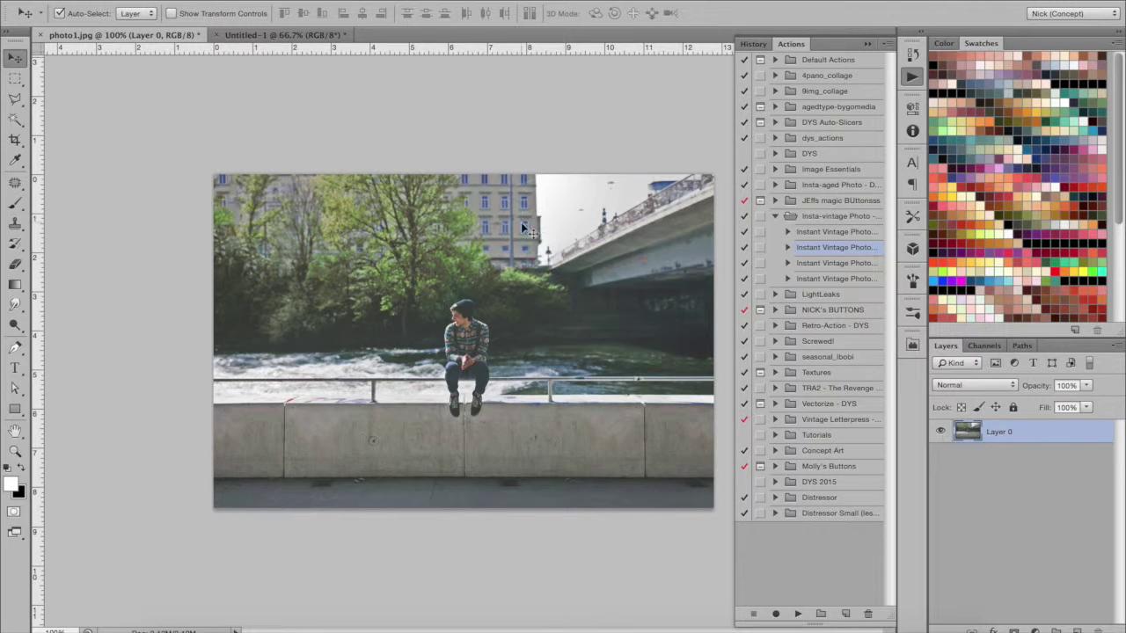
# - Convert Layer 0 of photo1.jpg back into a locked Background layer
pyautogui.click(240, 0)
pyautogui.moveTo(264, 0)
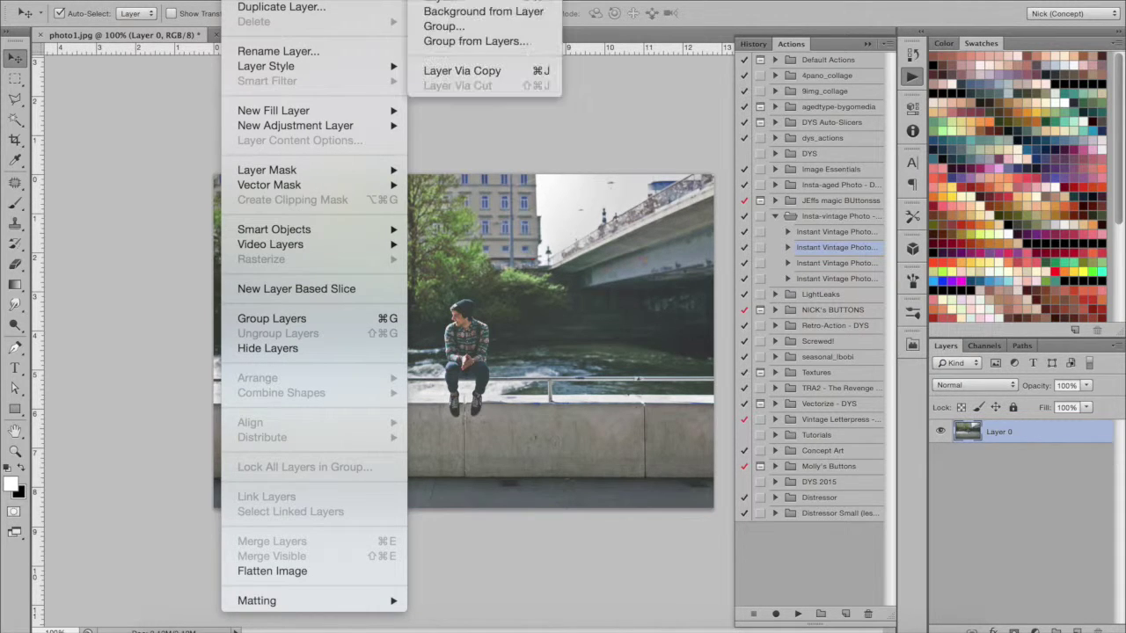
pyautogui.click(482, 11)
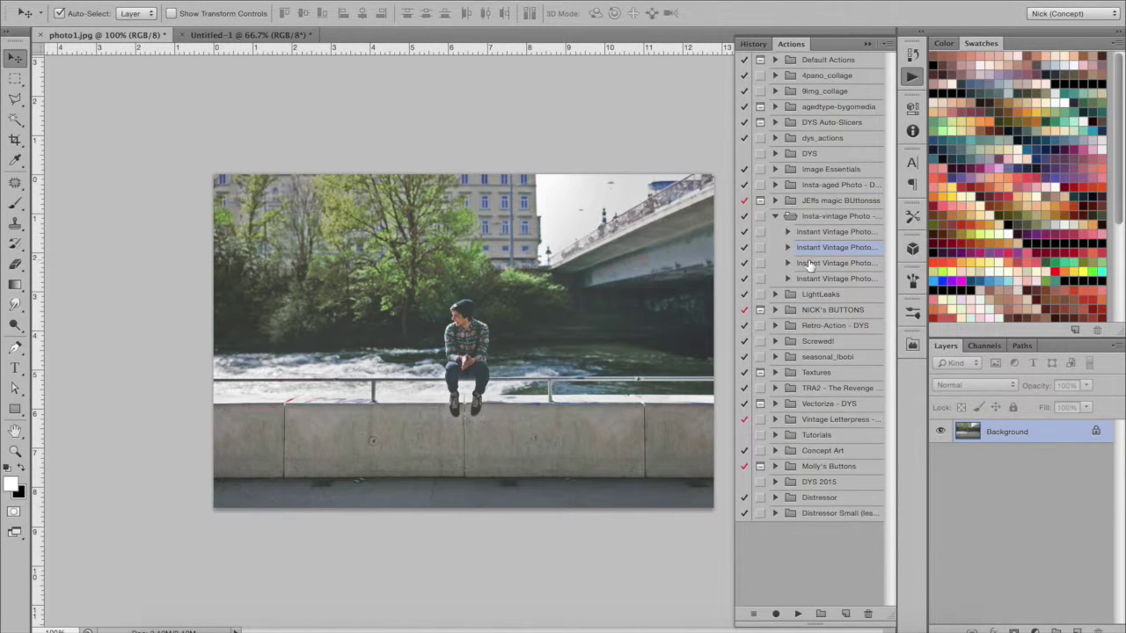
# - Run the Instant Vintage Photo (Medium) 1100px-2400px action on photo1.jpg and switch back to the Move tool
pyautogui.click(799, 614)
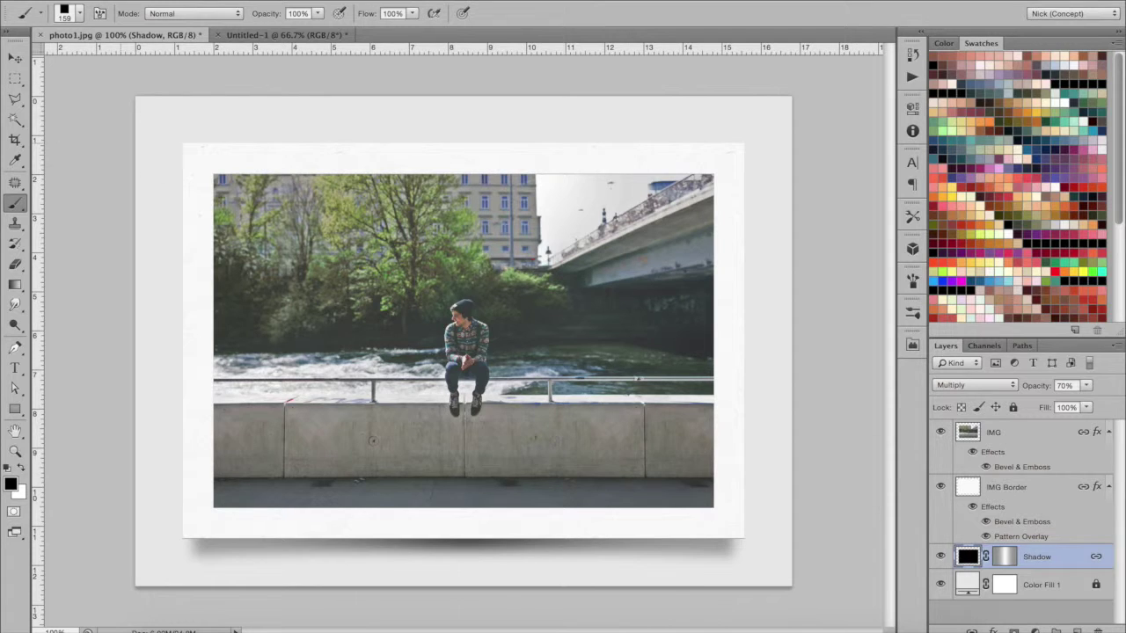
pyautogui.click(14, 58)
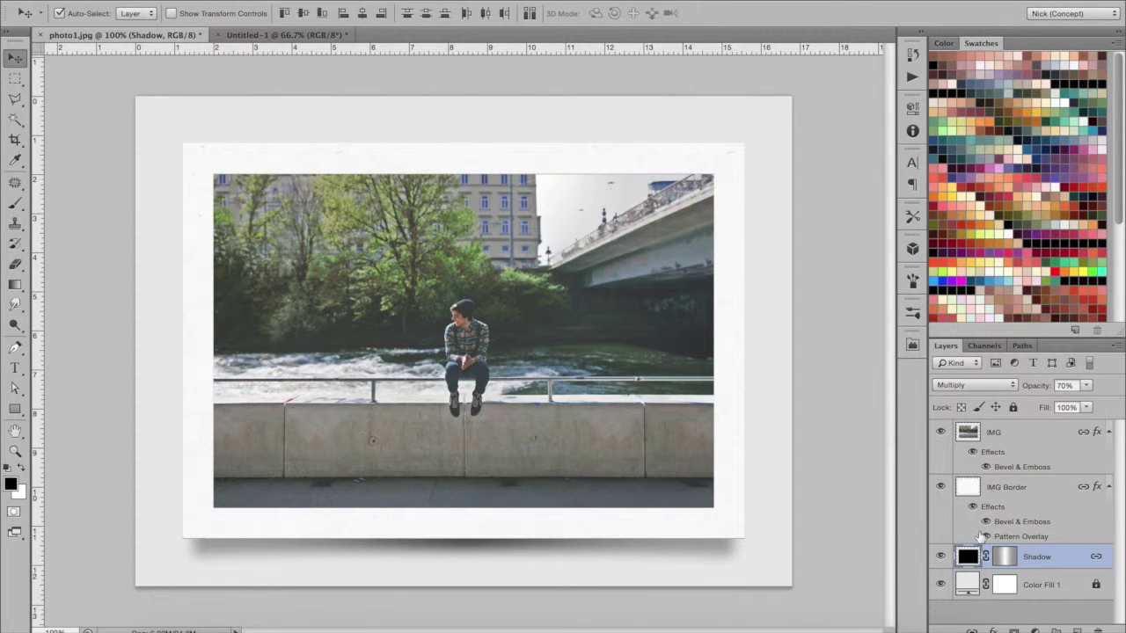
# - Examine the IMG and IMG Border layers and inspect the border texture up close at the print's lower corner
pyautogui.click(1009, 436)
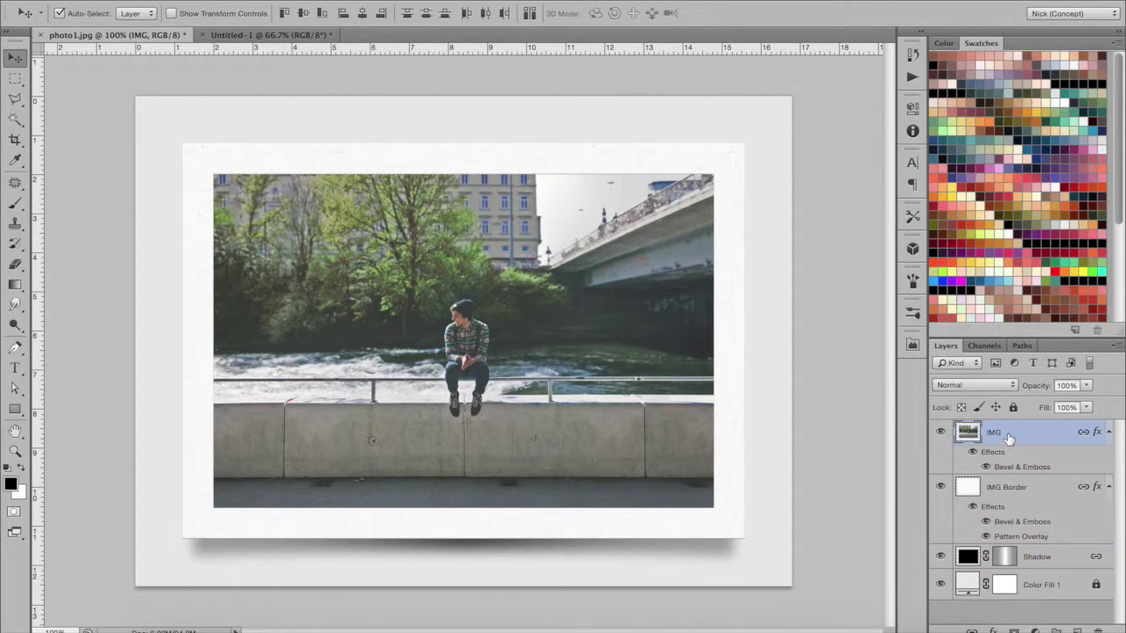
pyautogui.click(1016, 495)
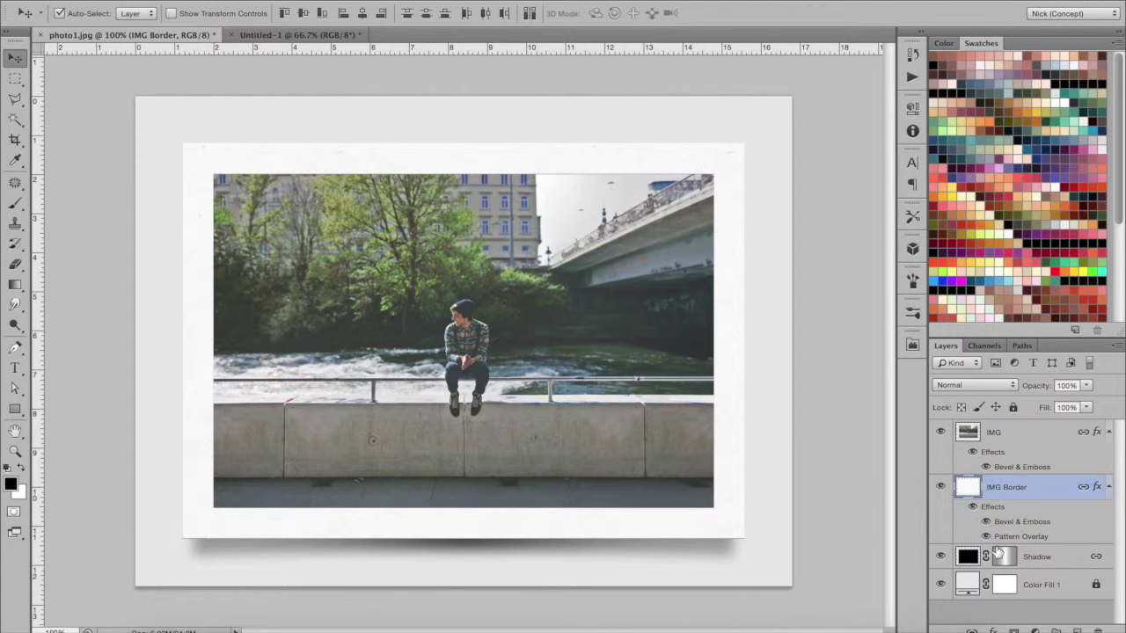
pyautogui.press('super+plus')
pyautogui.scroll(-8, 780, 453)
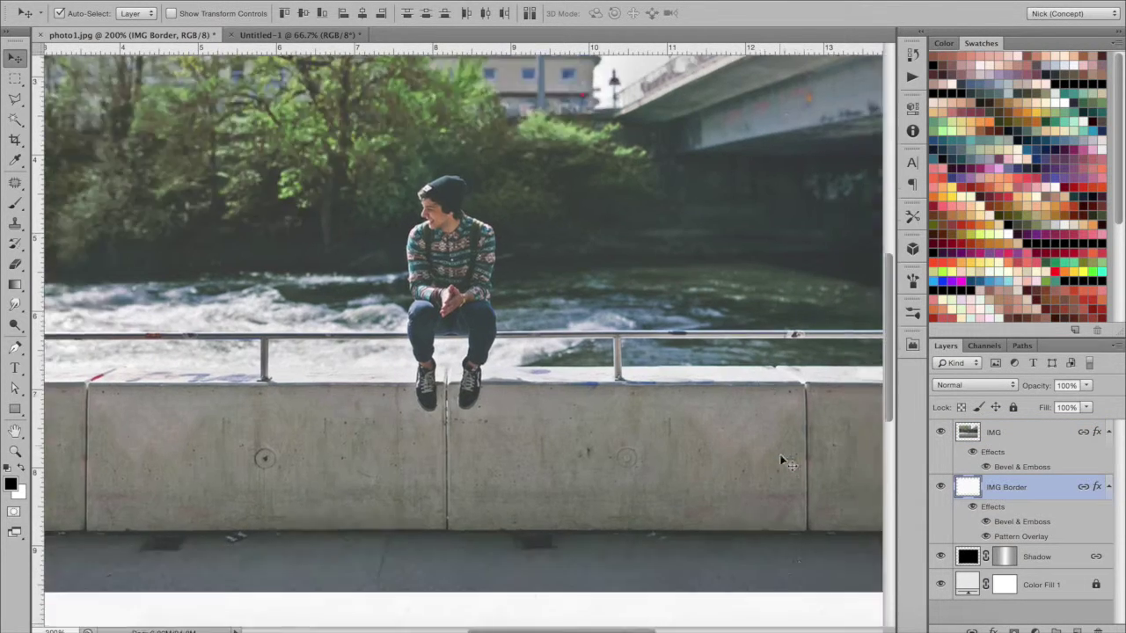
pyautogui.hscroll(5, 780, 457)
pyautogui.scroll(1, 781, 457)
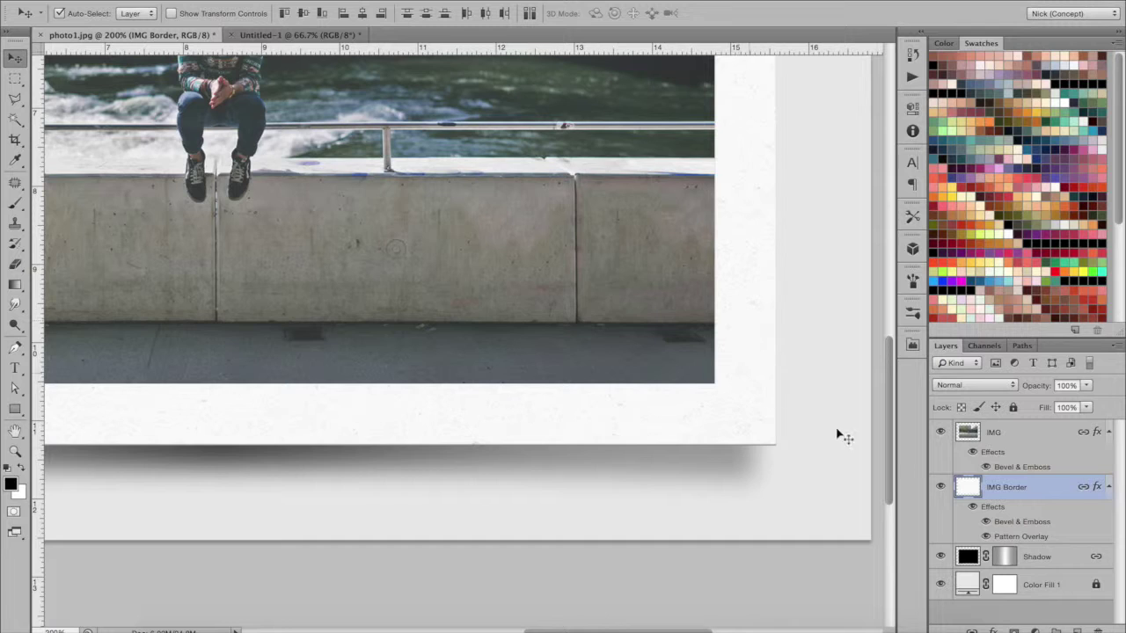
# - Try the IMG Border layer's Pattern Overlay switched off and at 57% opacity, and cancel the opacity change
pyautogui.click(986, 537)
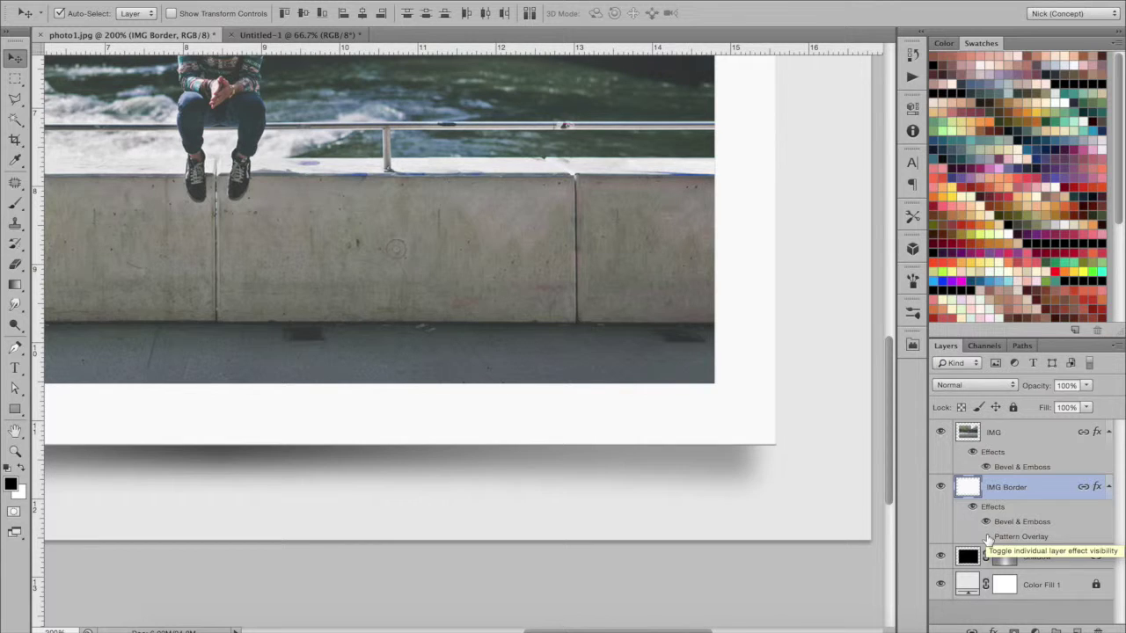
pyautogui.doubleClick(1016, 537)
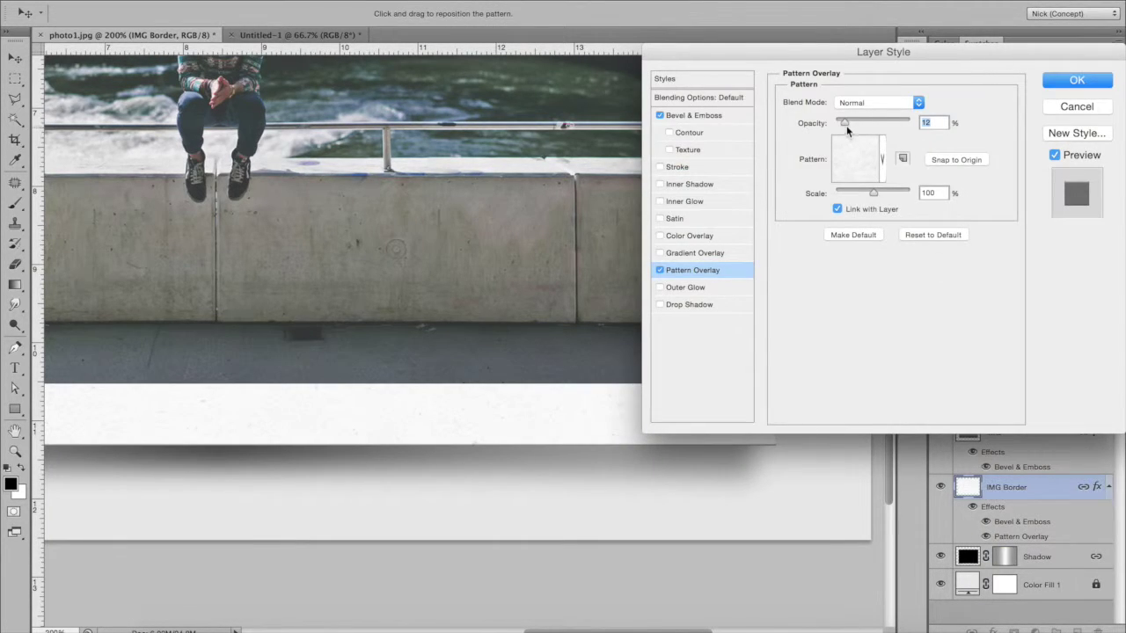
pyautogui.moveTo(844, 124); pyautogui.dragTo(877, 123)
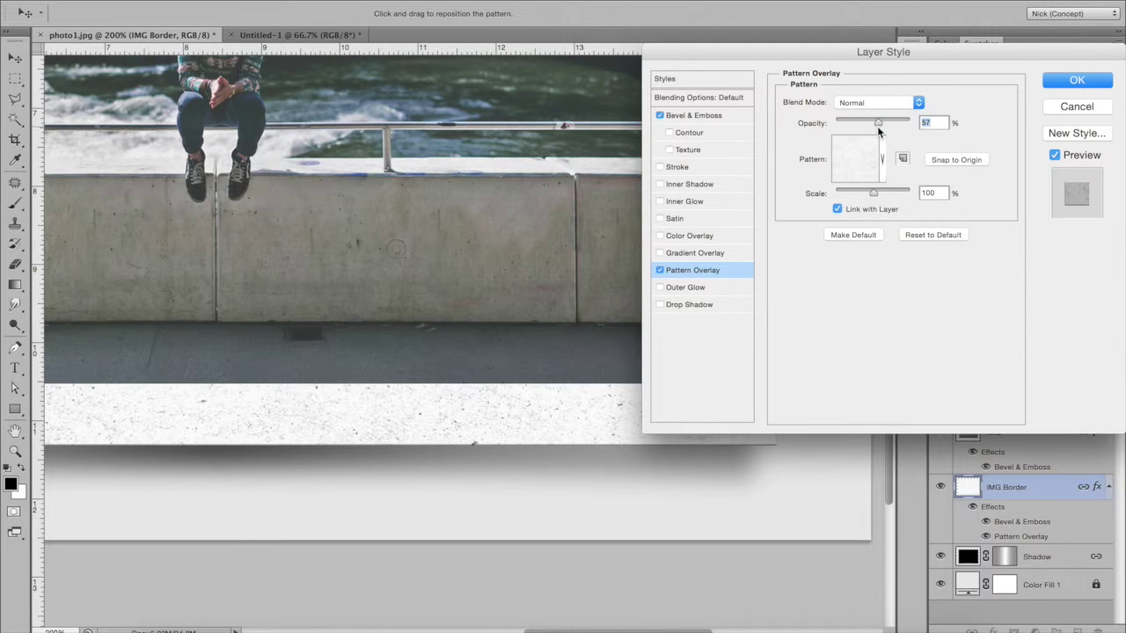
pyautogui.click(1057, 107)
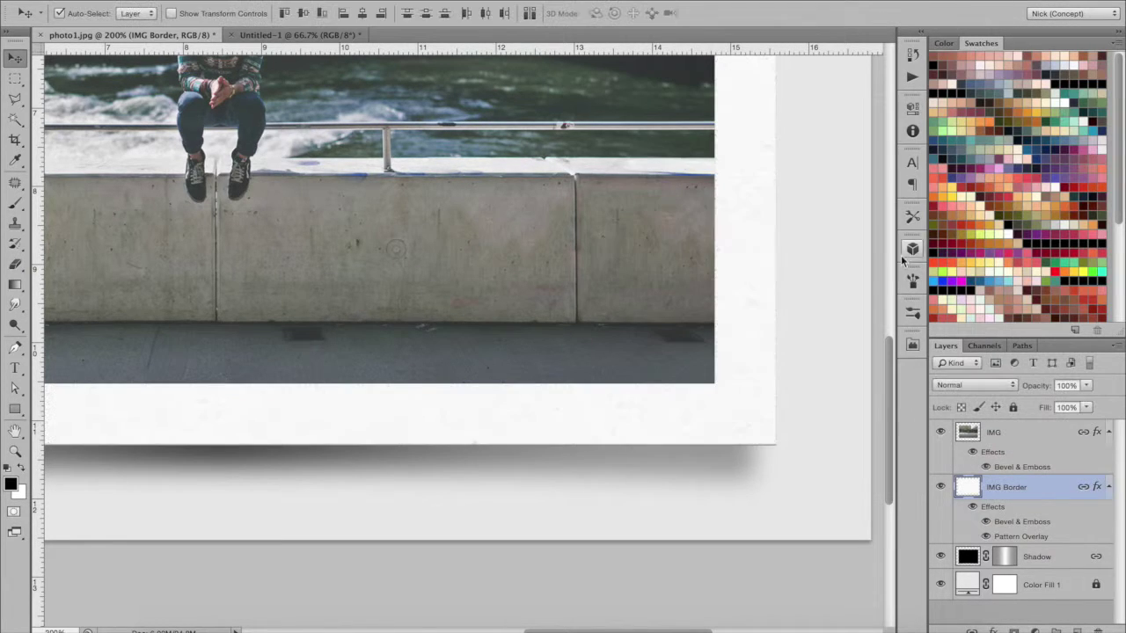
# - Compare the print with the Shadow layer hidden and shown, and view the whole framed print
pyautogui.click(941, 558)
pyautogui.click(941, 558)
pyautogui.click(1034, 563)
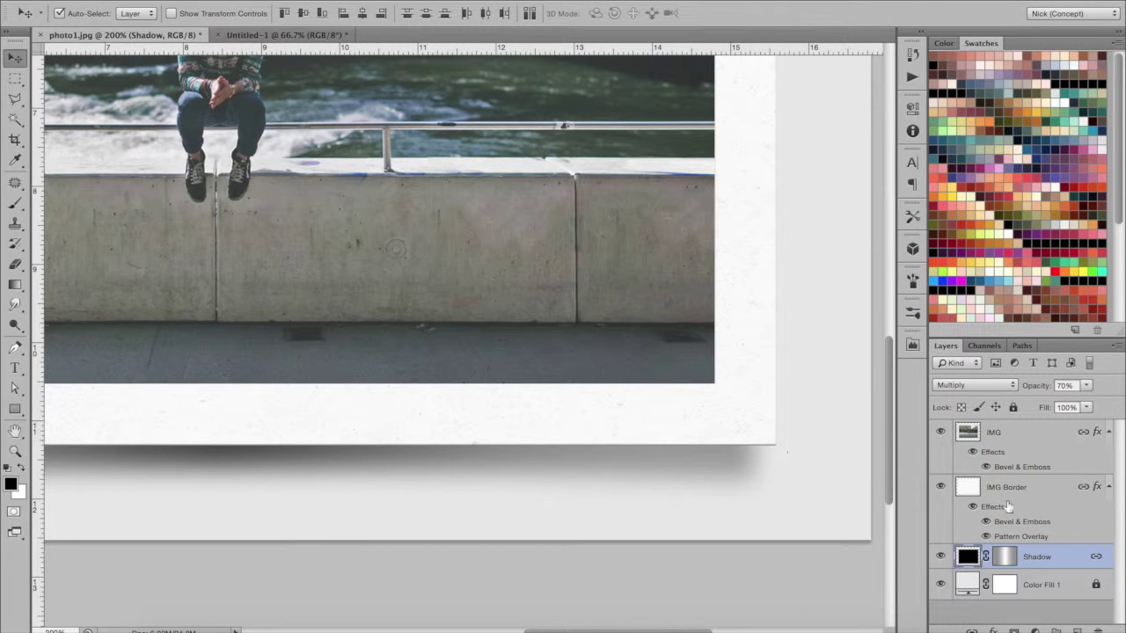
pyautogui.press('super+minus')
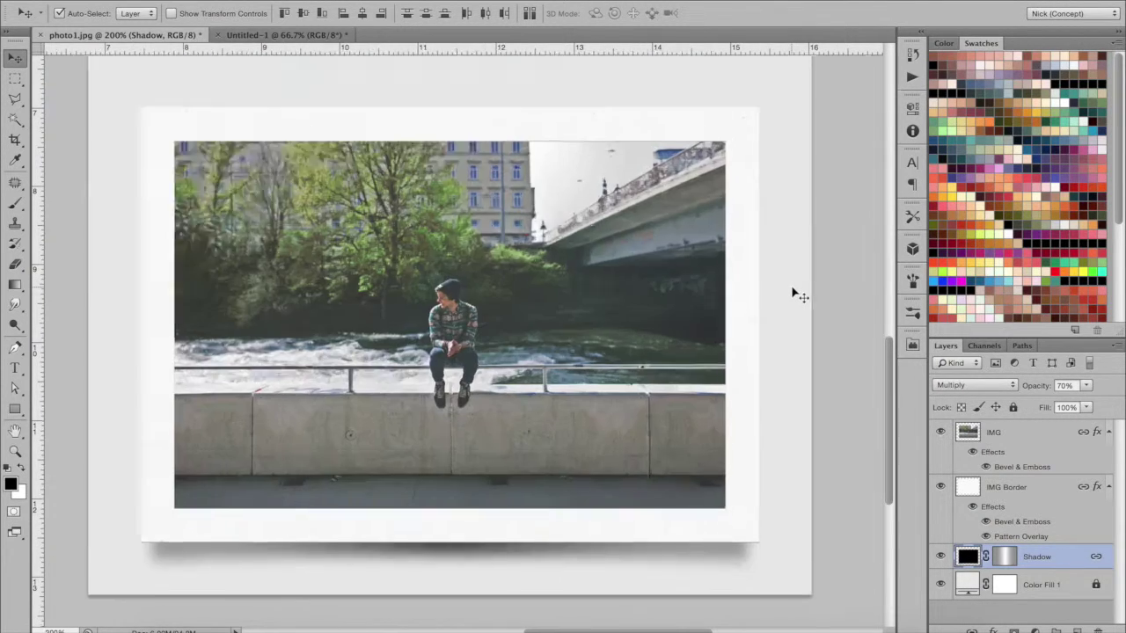
pyautogui.moveTo(587, 302)
pyautogui.mouseDown()
pyautogui.moveTo(515, 297)
pyautogui.moveTo(571, 326)
pyautogui.moveTo(537, 289)
pyautogui.moveTo(583, 284)
pyautogui.moveTo(592, 295)
pyautogui.mouseUp()
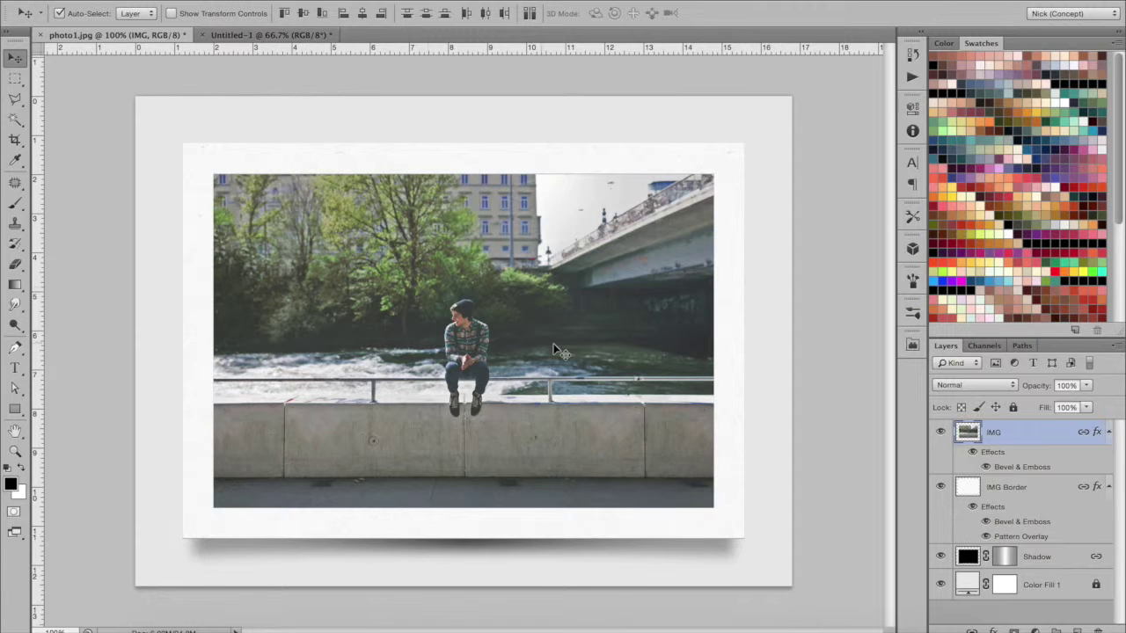
# - Check the Medium action's pixel range and revert photo1.jpg to its opening snapshot in the history
pyautogui.hotkey('alt', 'F9')
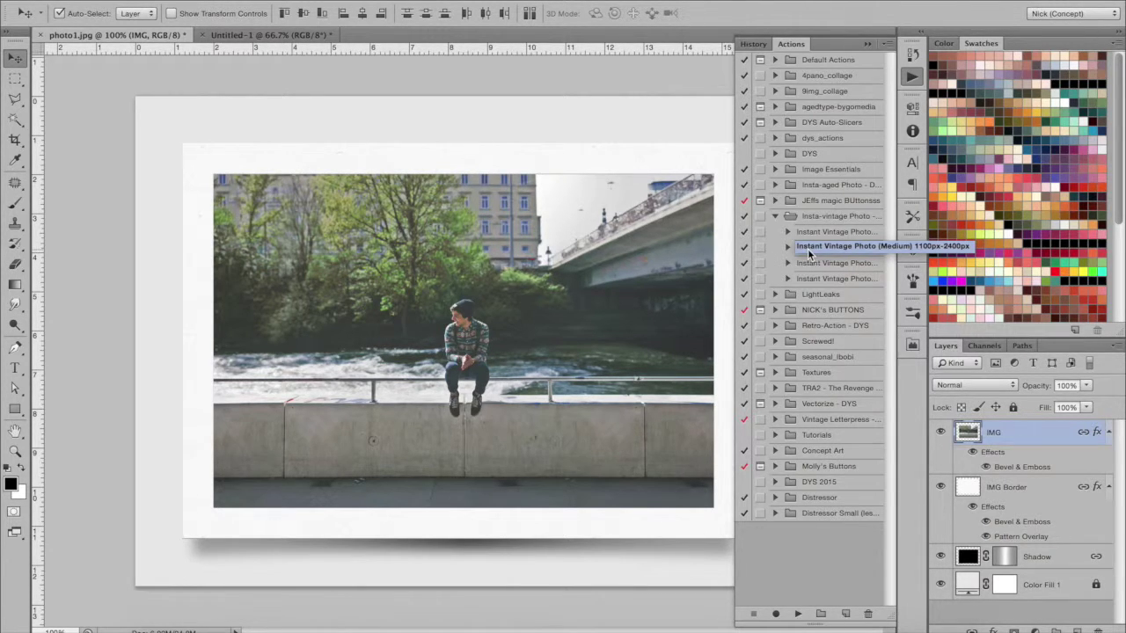
pyautogui.click(809, 249)
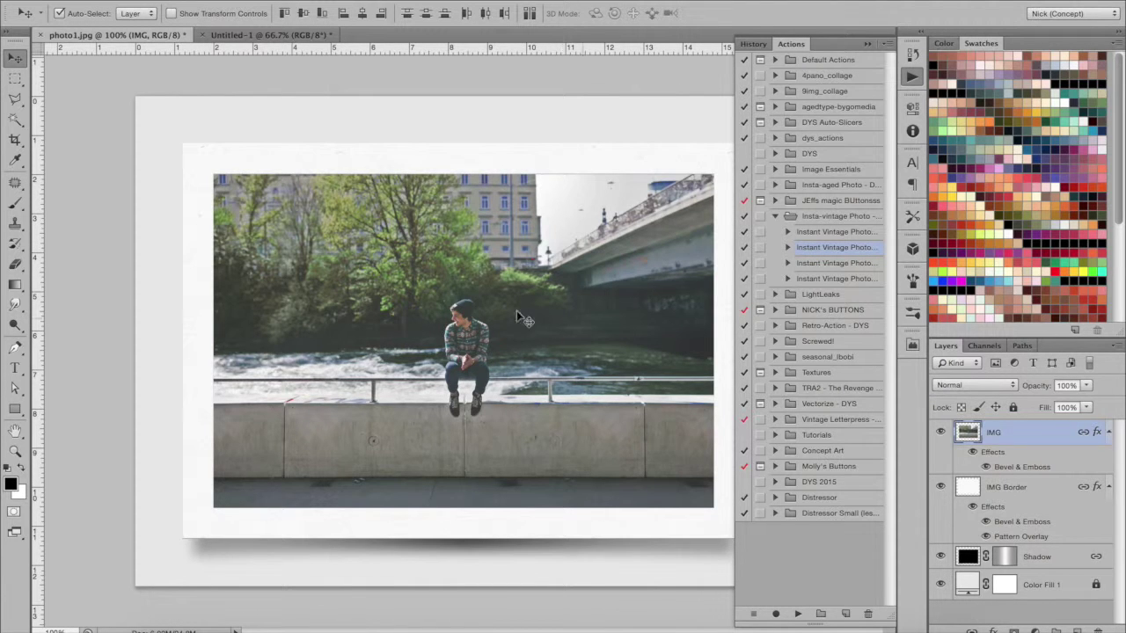
pyautogui.click(912, 55)
pyautogui.click(826, 64)
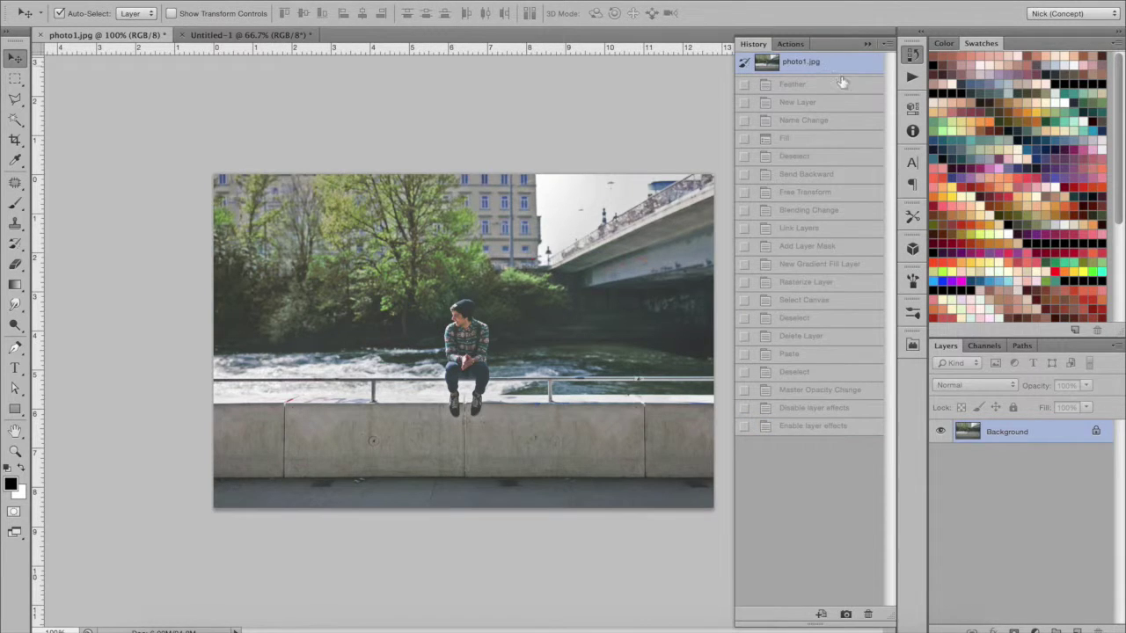
# - Run the Instant Vintage Photo (Small) 500px-1100px action on photo1.jpg and switch back to the Move tool
pyautogui.click(914, 75)
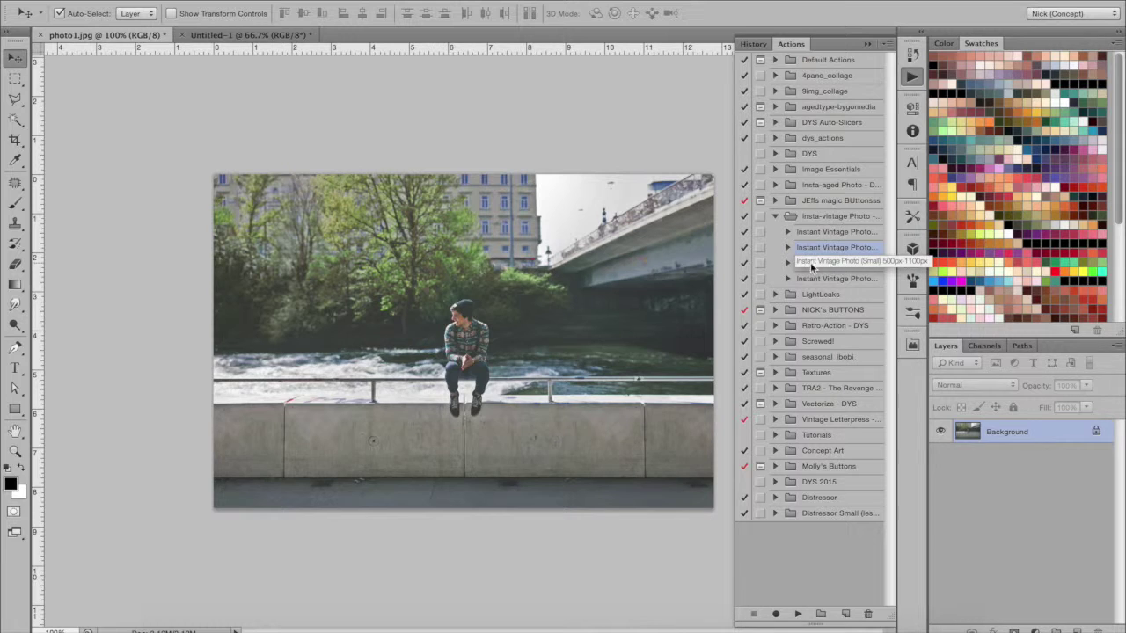
pyautogui.click(861, 264)
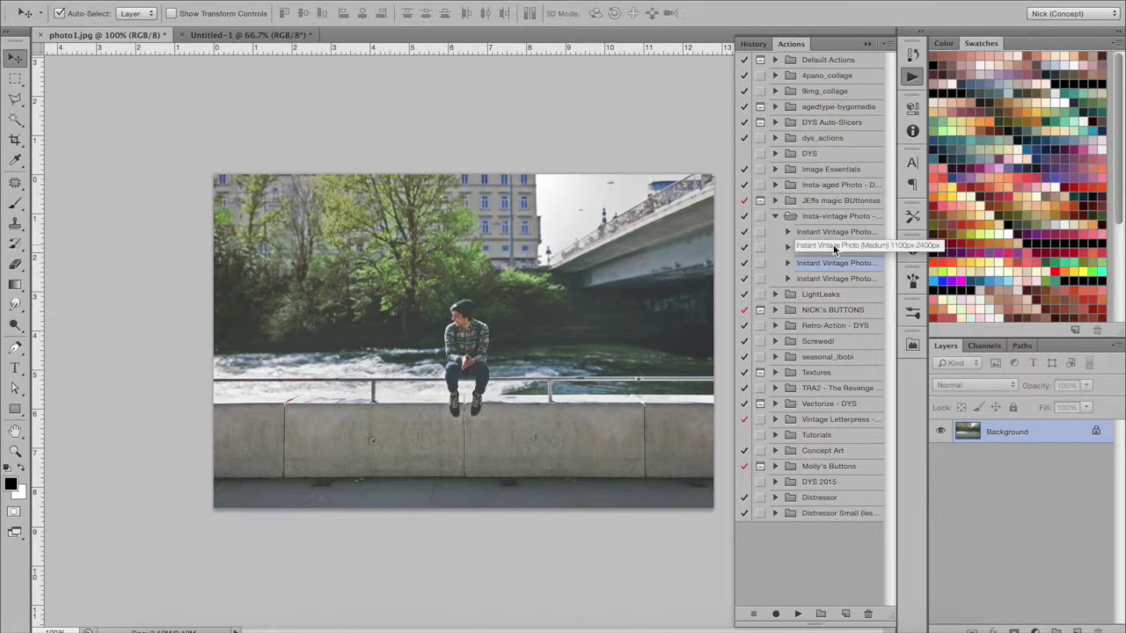
pyautogui.click(798, 614)
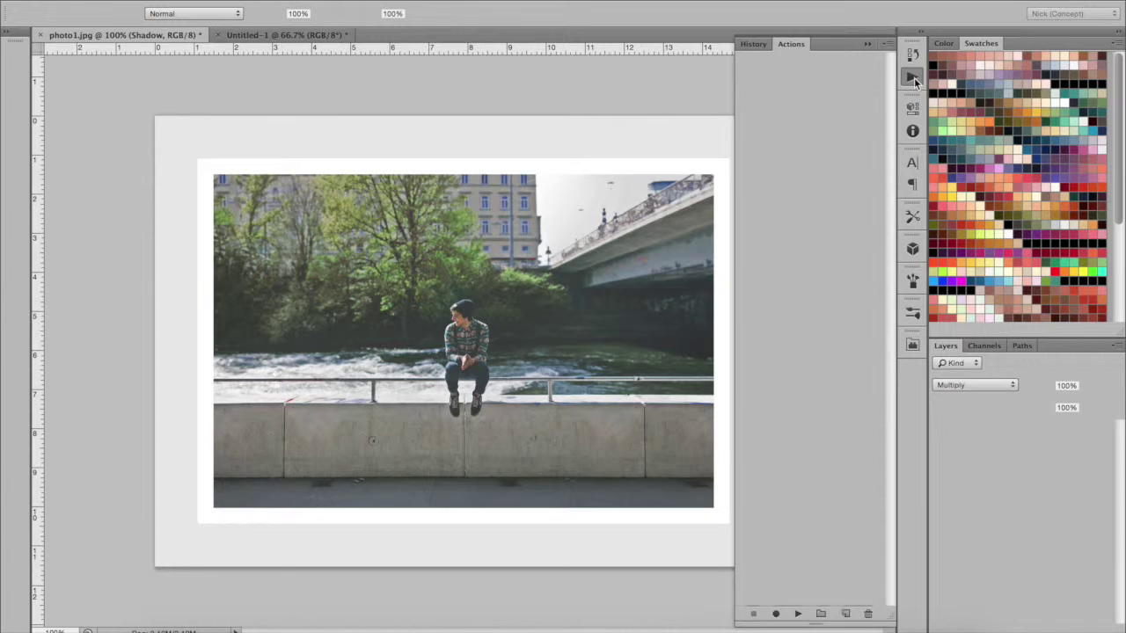
pyautogui.click(913, 79)
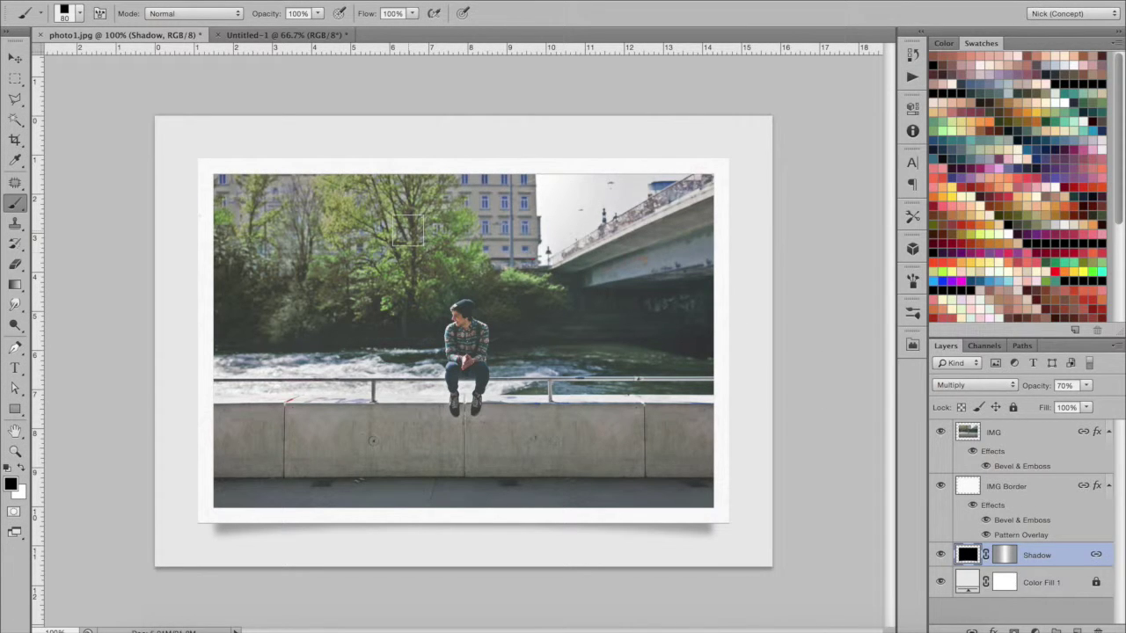
pyautogui.click(15, 59)
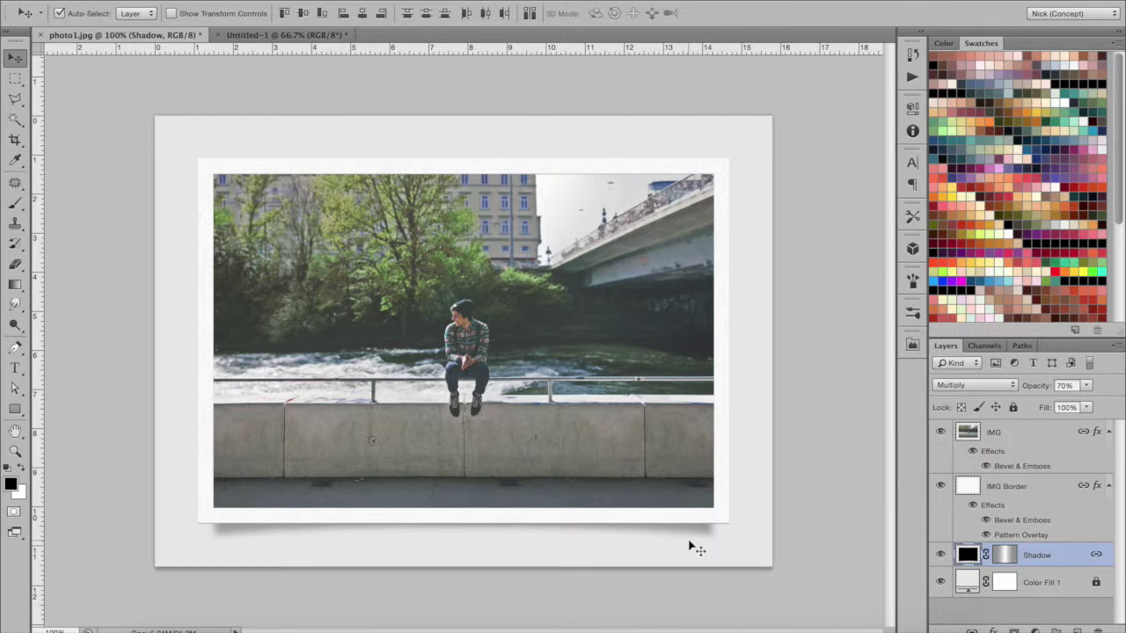
# - Switch to the Untitled-1 Statue of Liberty document and check its pixel dimensions in the Image Size settings
pyautogui.hotkey('ctrl', 'Tab')
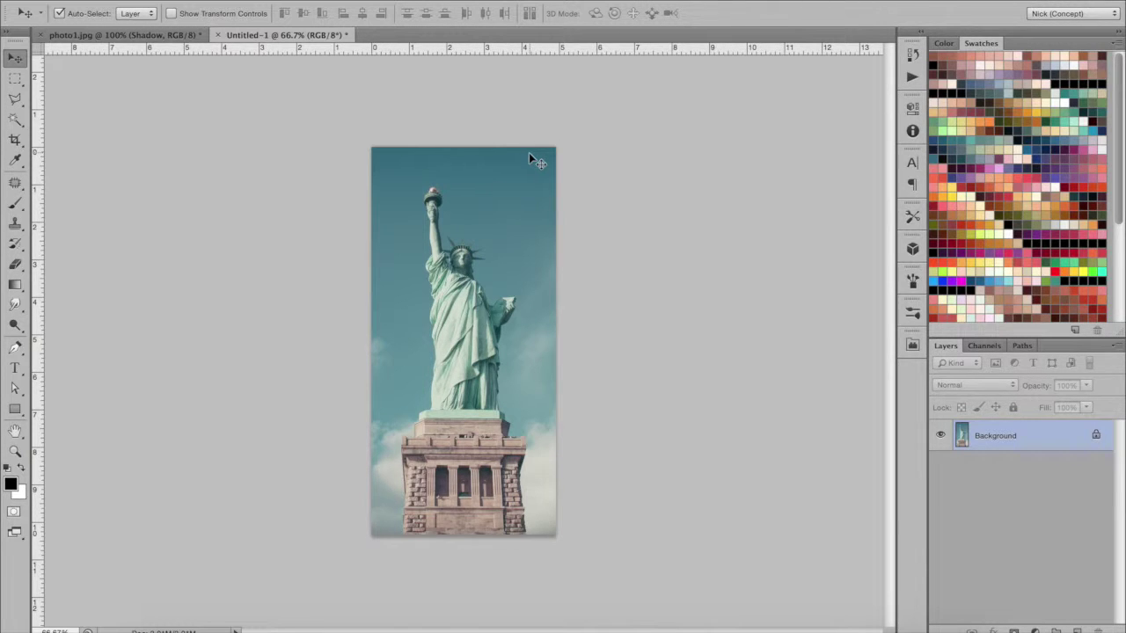
pyautogui.press('super+alt+i')
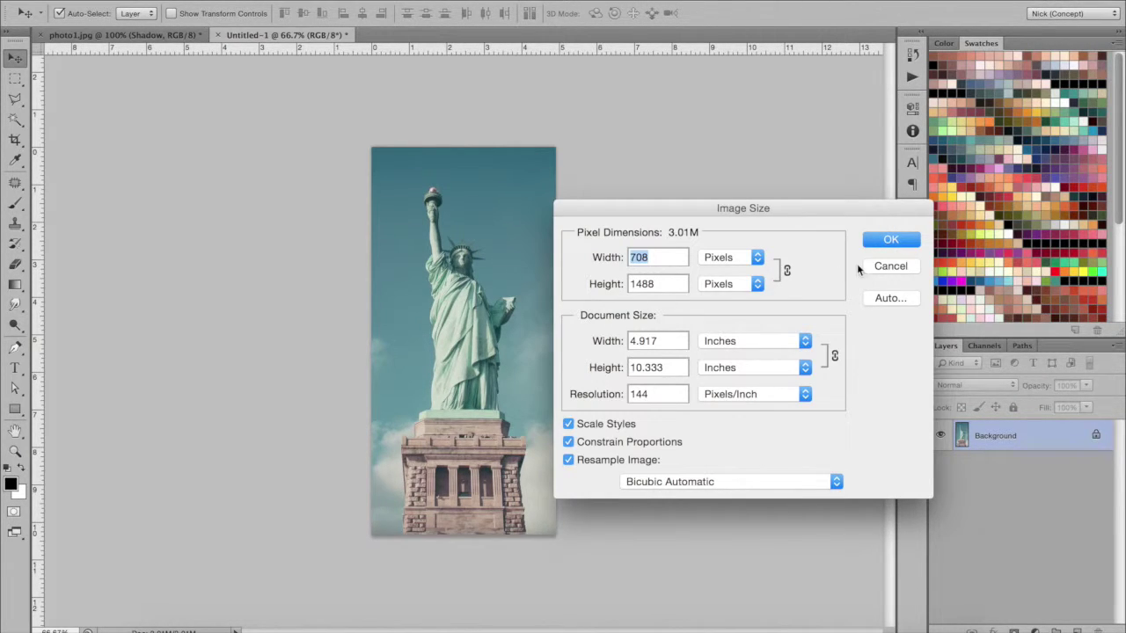
pyautogui.click(890, 240)
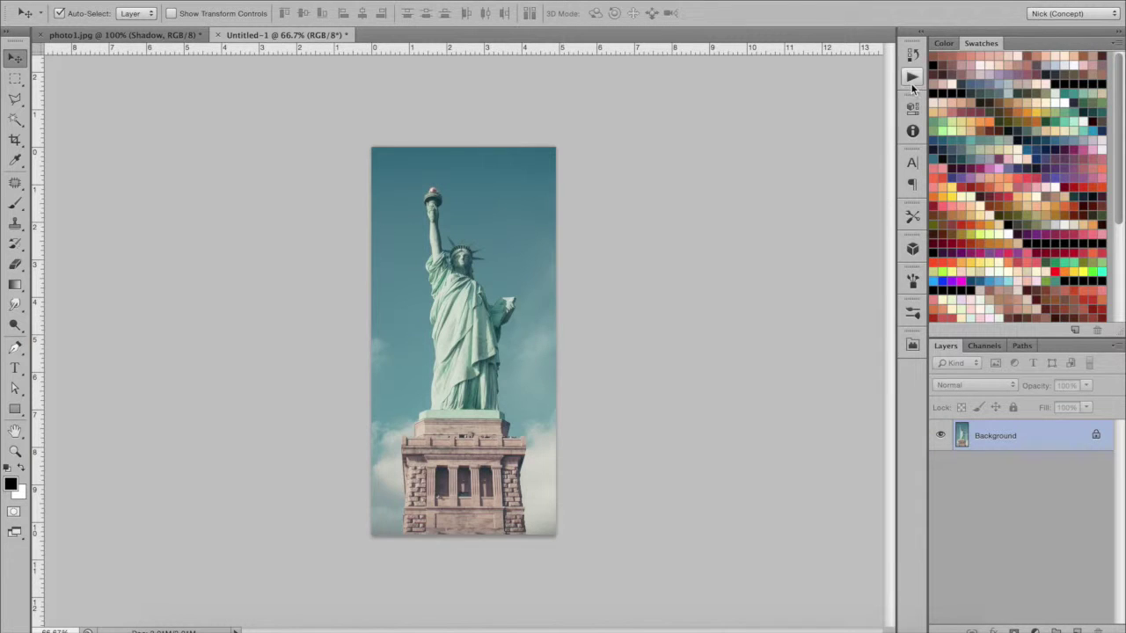
# - Run the Instant Vintage Photo (Medium) action on the Statue of Liberty image and switch back to the Move tool
pyautogui.click(912, 79)
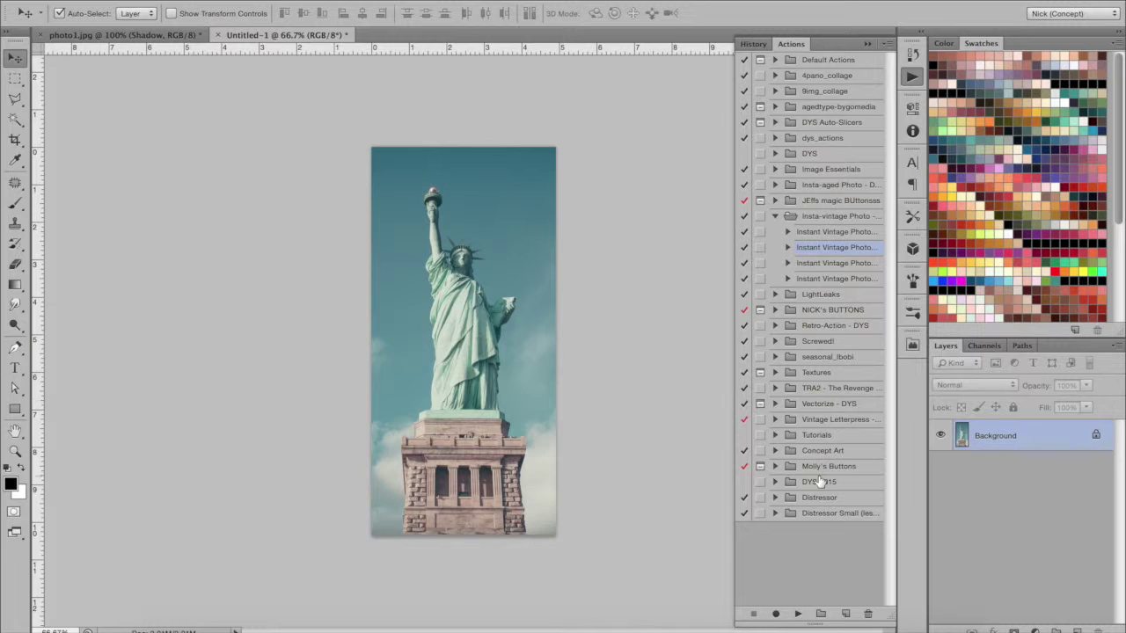
pyautogui.click(797, 614)
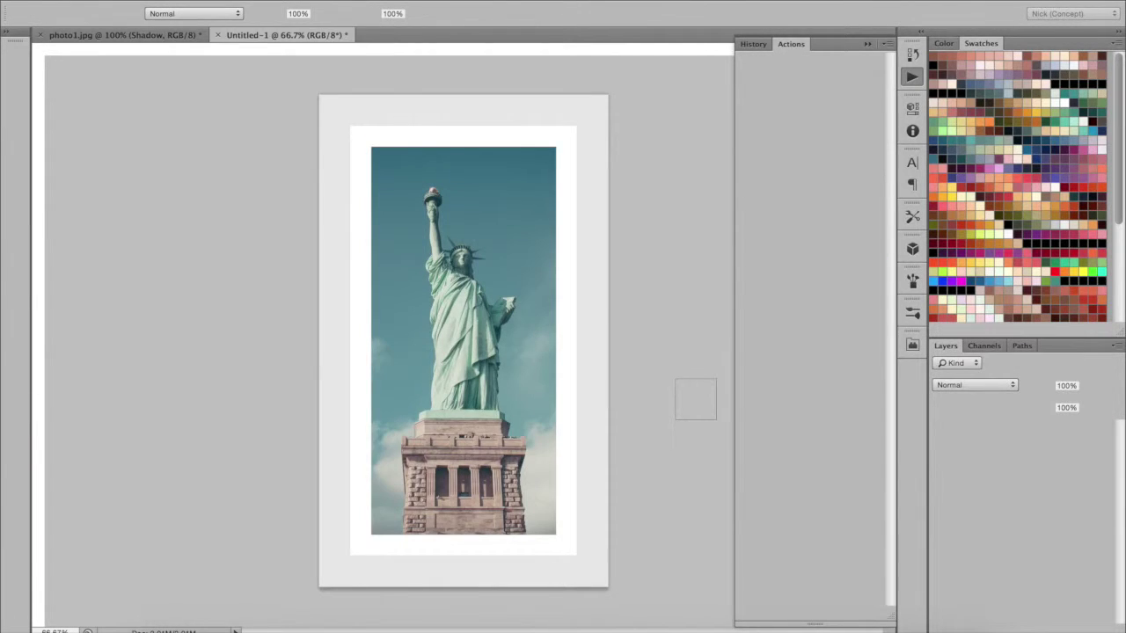
pyautogui.click(912, 76)
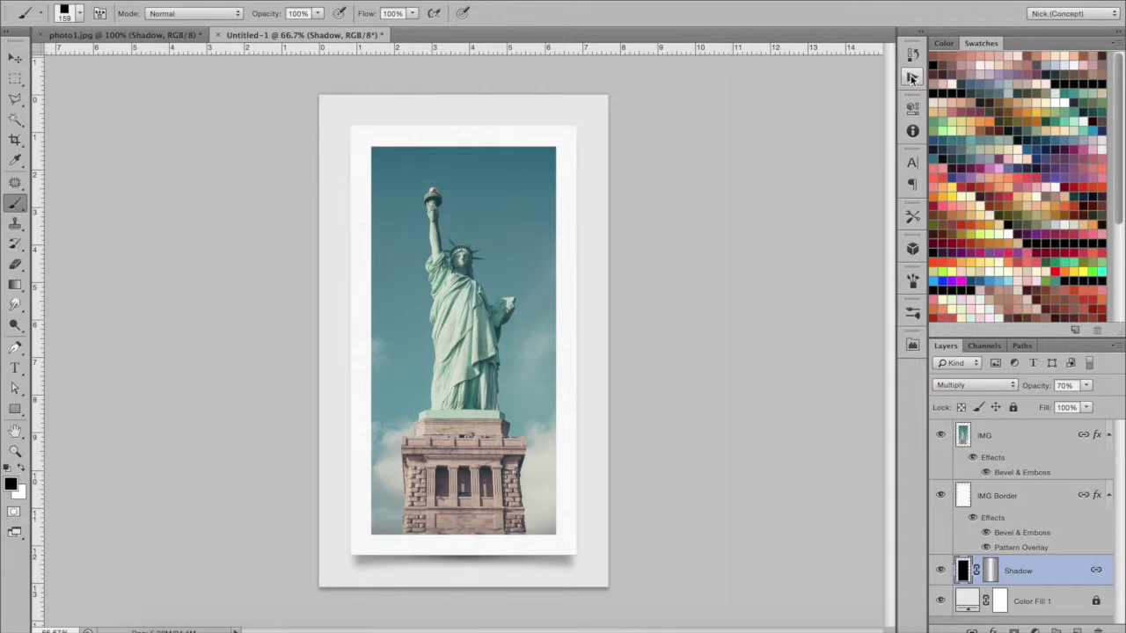
pyautogui.click(15, 60)
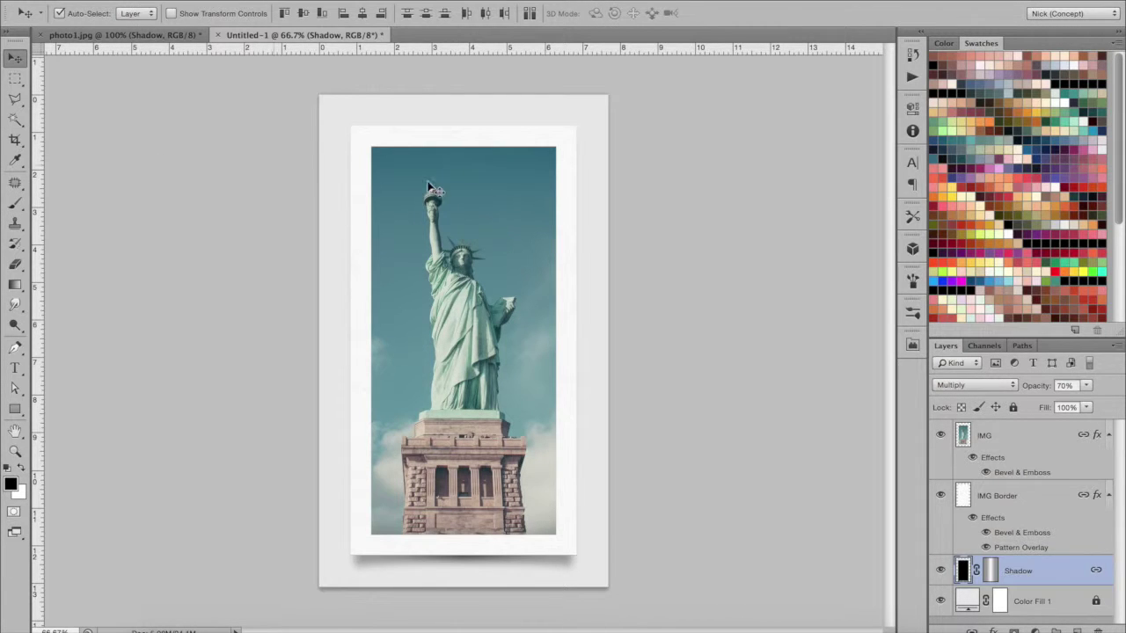